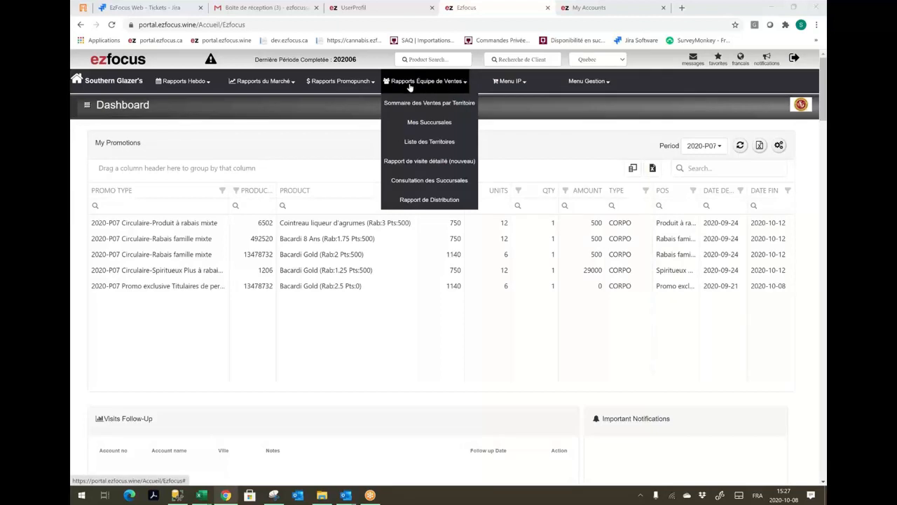
Open the new detailed visit report and clear the selected representative from the territory filter.
click(420, 162)
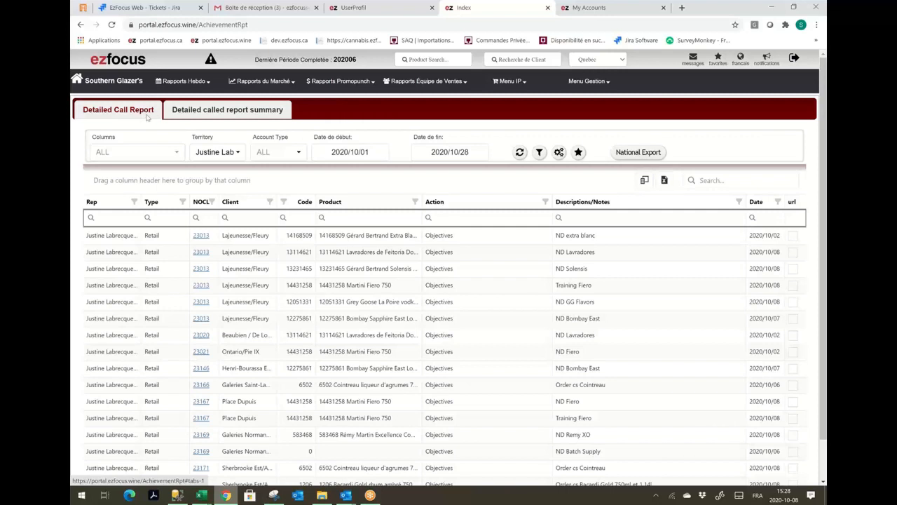
click(238, 153)
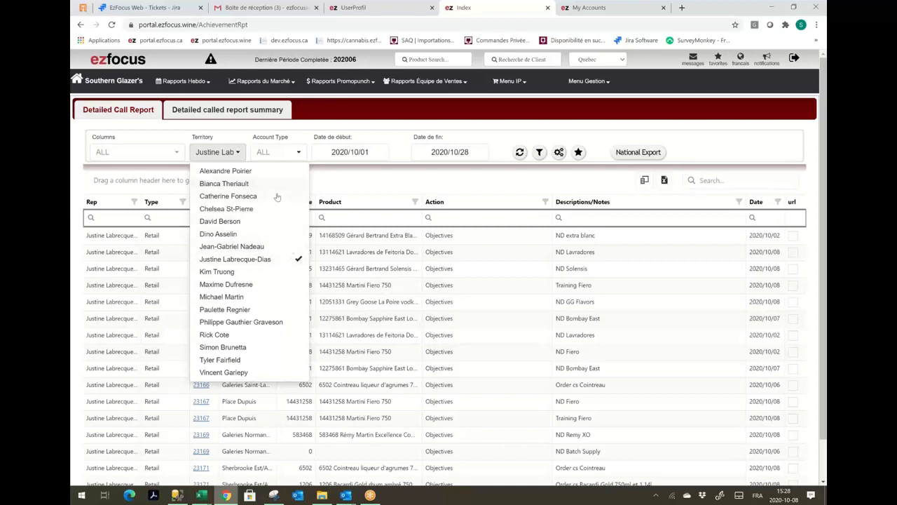
click(299, 260)
Set the report's date range from 2020/09/01 to 2020/09/30 and reload the data.
click(373, 155)
click(321, 171)
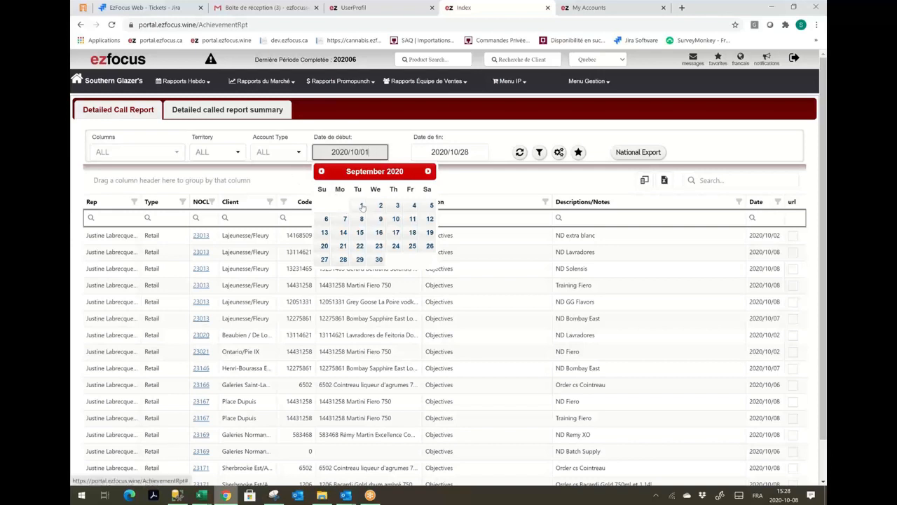
click(361, 205)
click(429, 152)
click(422, 171)
click(476, 259)
click(520, 152)
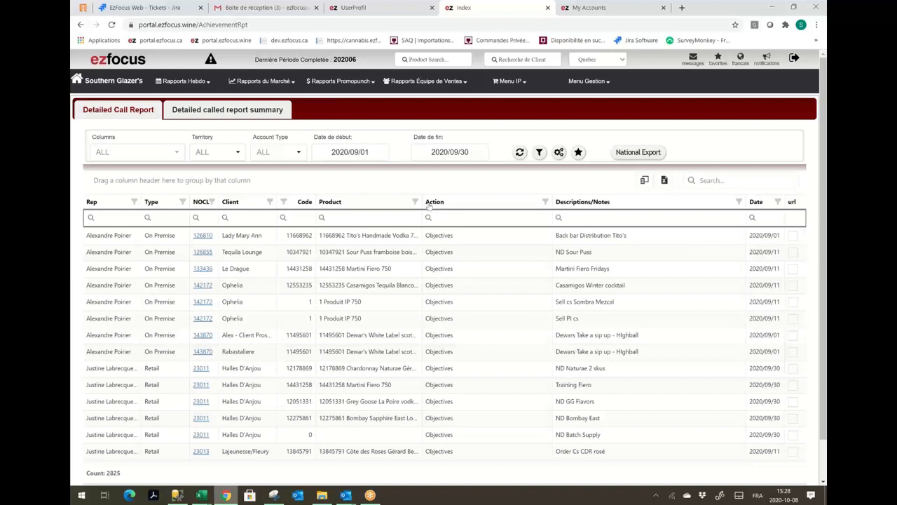
Sort the report by Action in ascending order and filter that column to Calls/Notes.
click(181, 153)
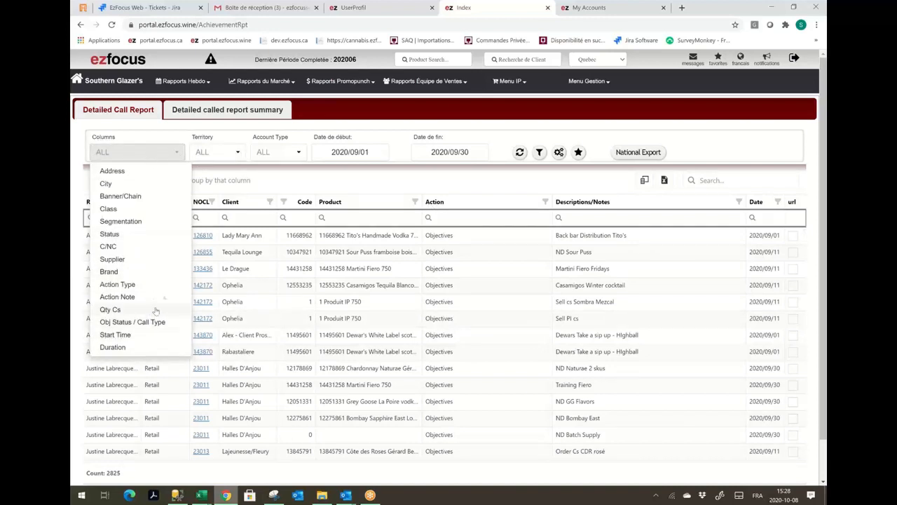
click(517, 203)
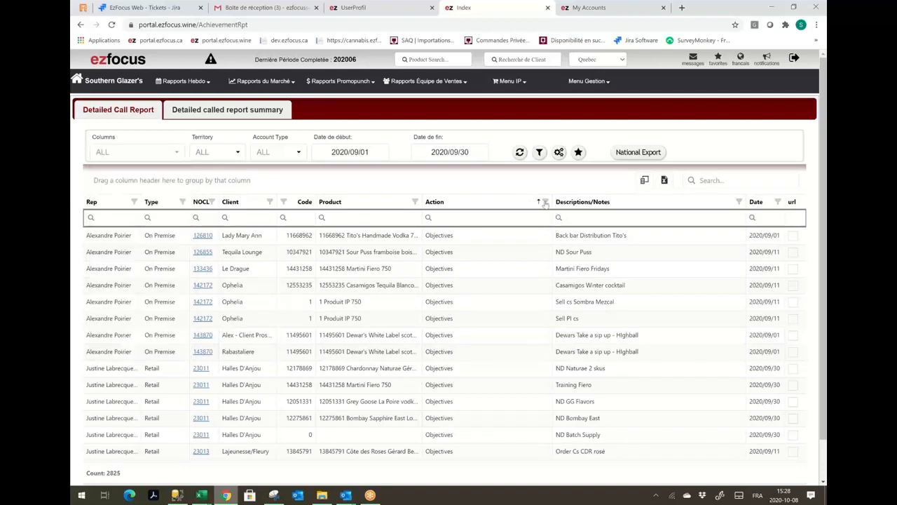
click(546, 201)
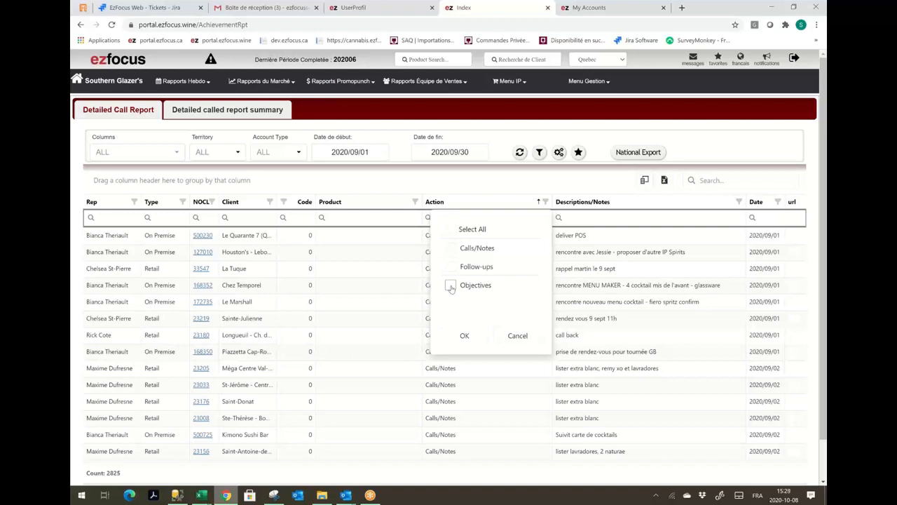
click(450, 249)
click(464, 336)
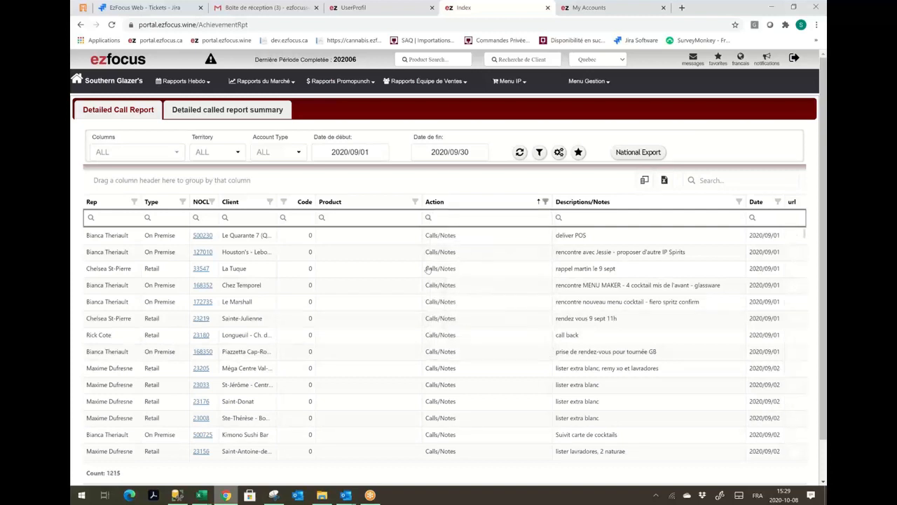
Limit the report to the Succursales account type and reload the data.
click(281, 152)
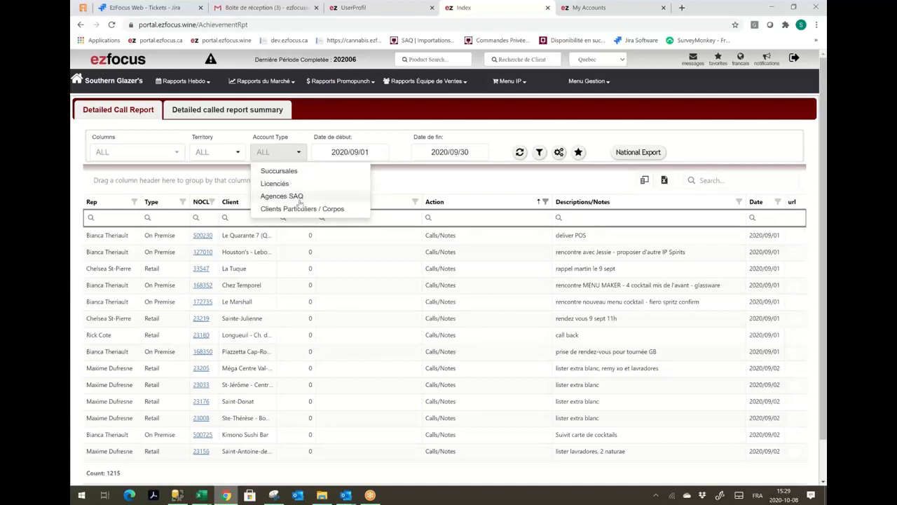
click(302, 171)
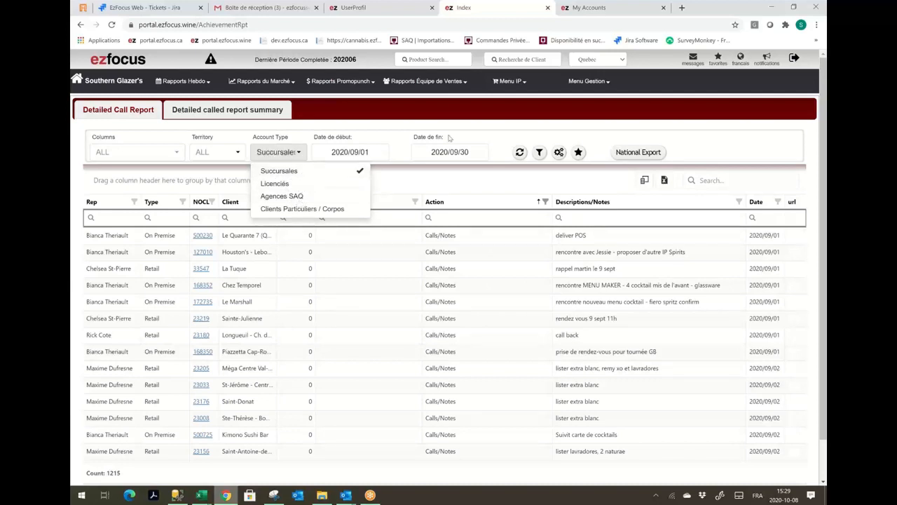
click(519, 153)
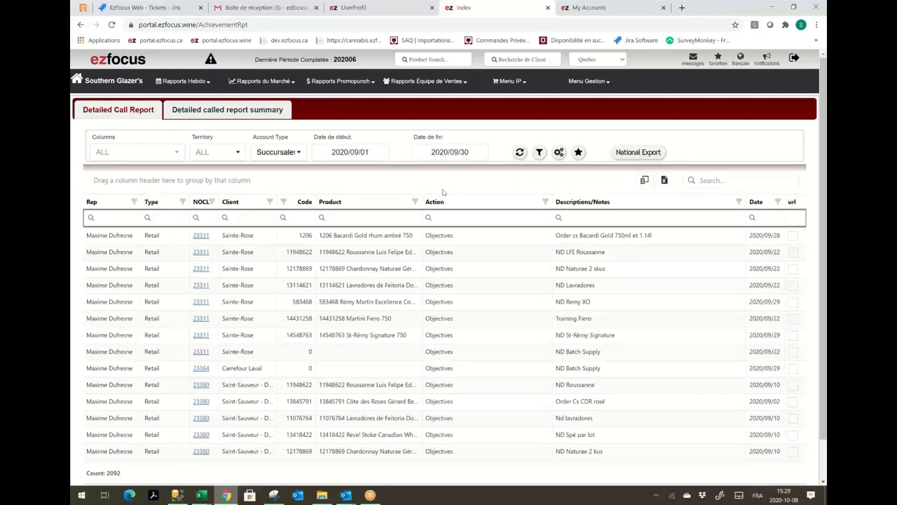
Filter the Action column of the Succursales report to show only Calls/Notes.
click(547, 203)
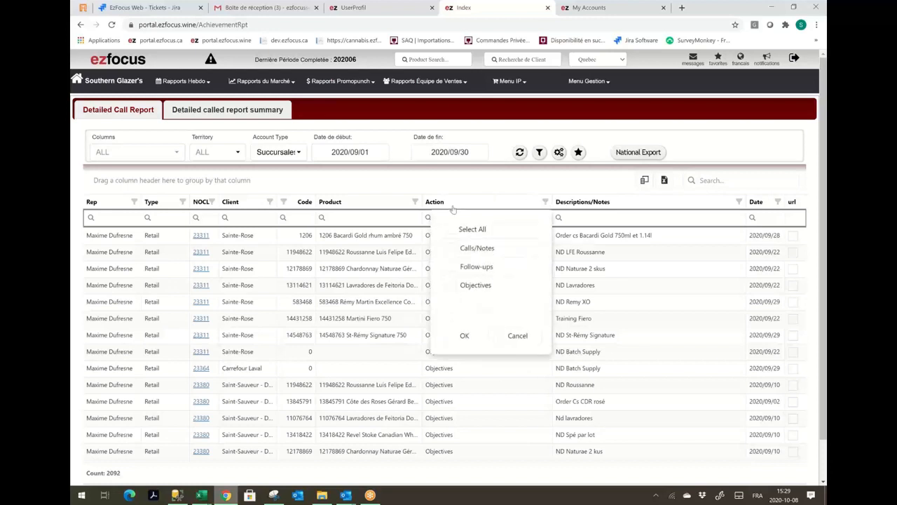
click(450, 247)
click(465, 335)
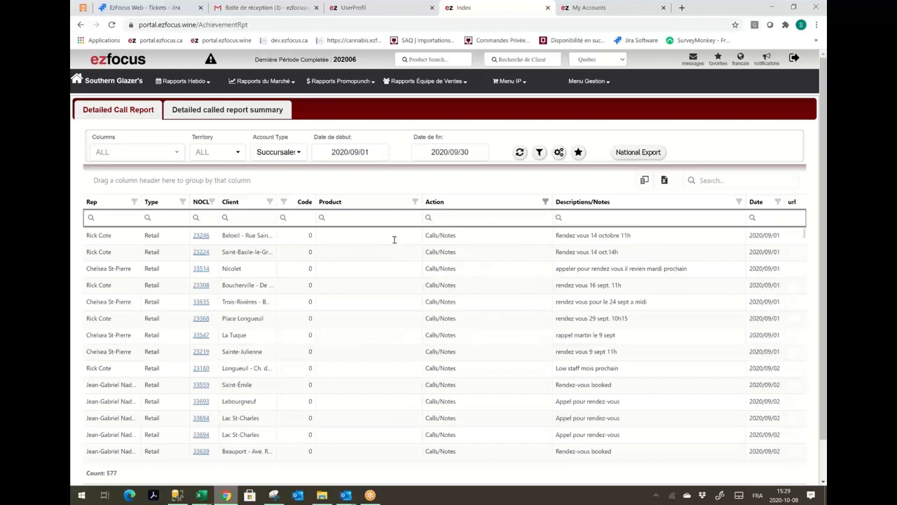
Add the Obj Status / Call Type column to the report and look through its call types.
click(177, 154)
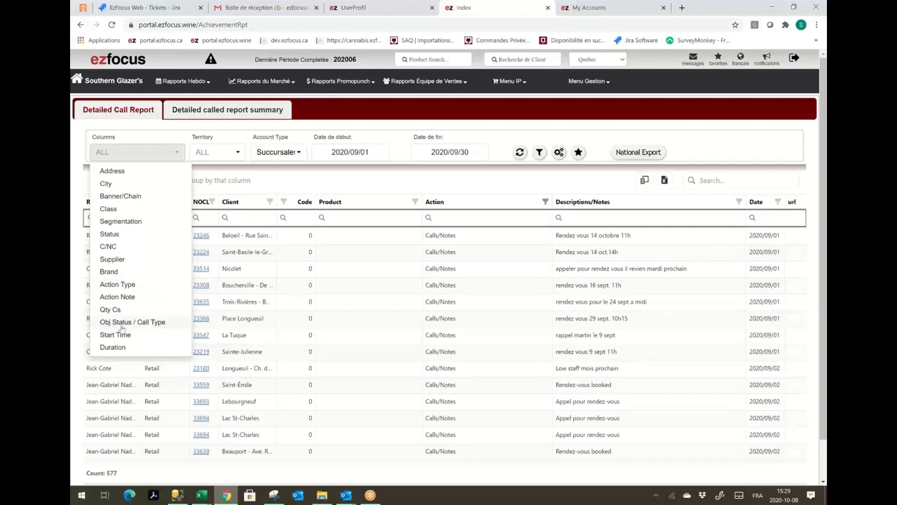
click(170, 324)
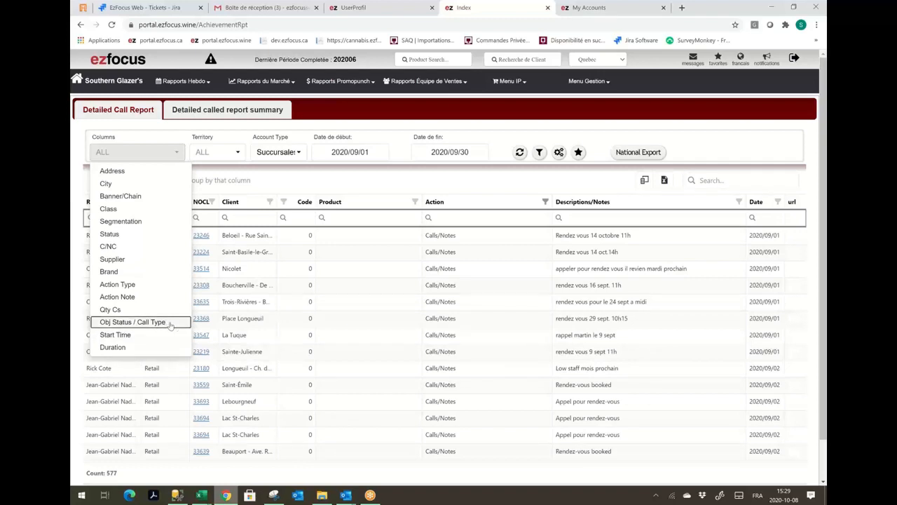
click(533, 185)
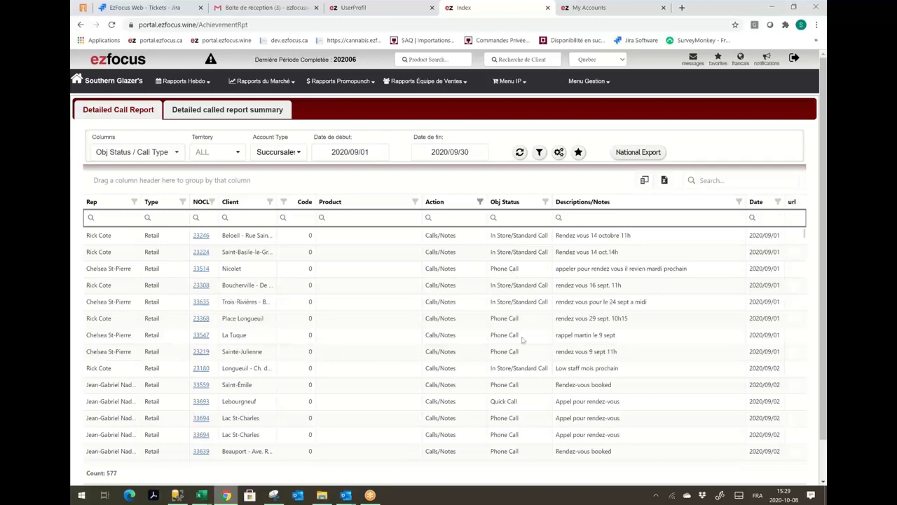
scroll(529, 376, down, 5)
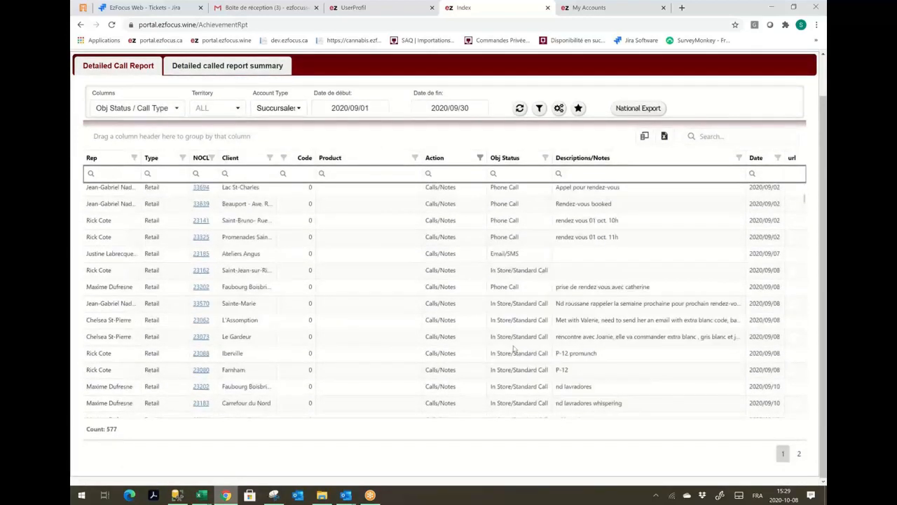
Filter the Obj Status column to show only Phone Call entries.
click(545, 159)
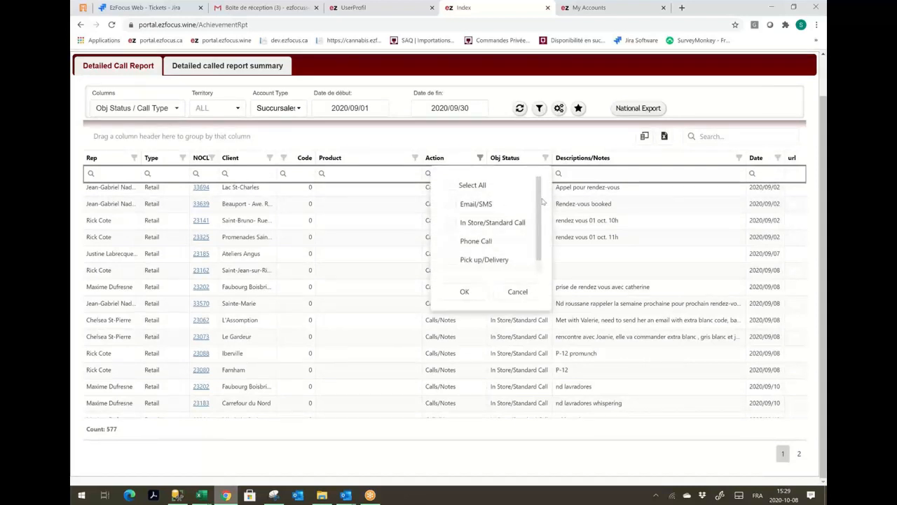
scroll(547, 226, down, 1)
scroll(548, 235, up, 1)
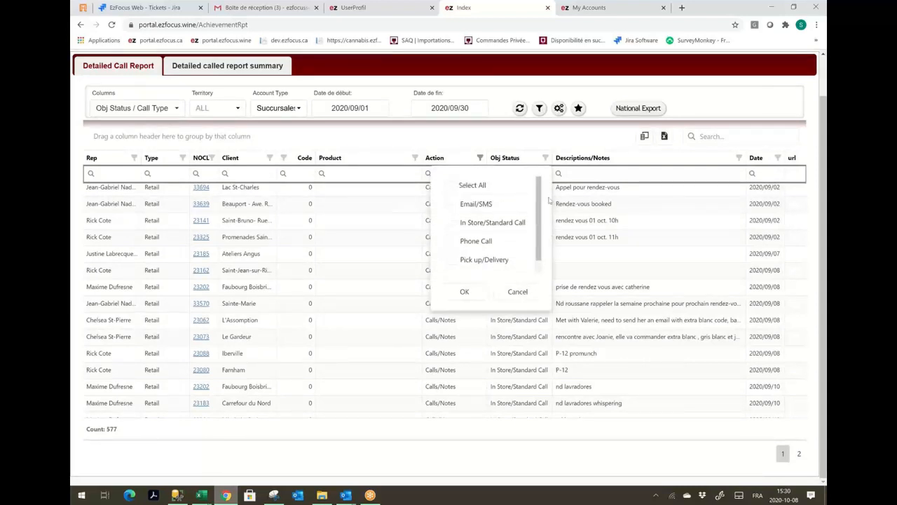
click(517, 291)
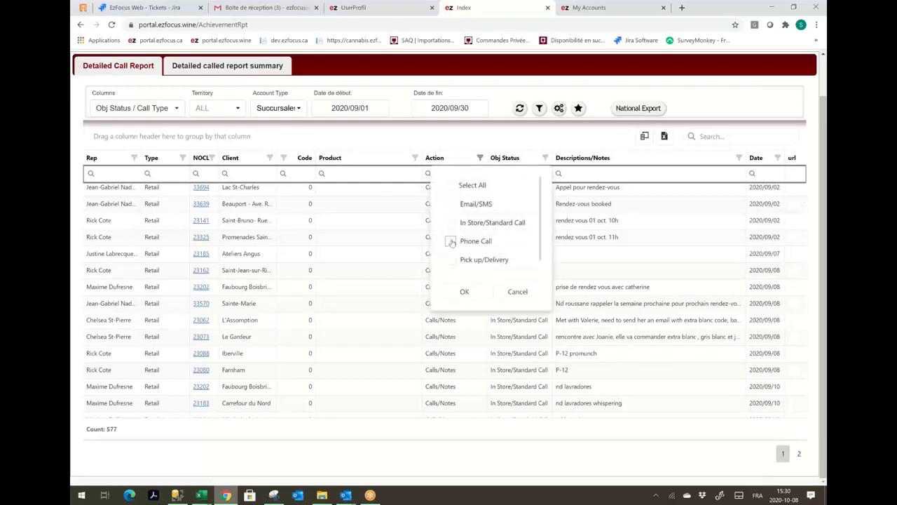
click(451, 241)
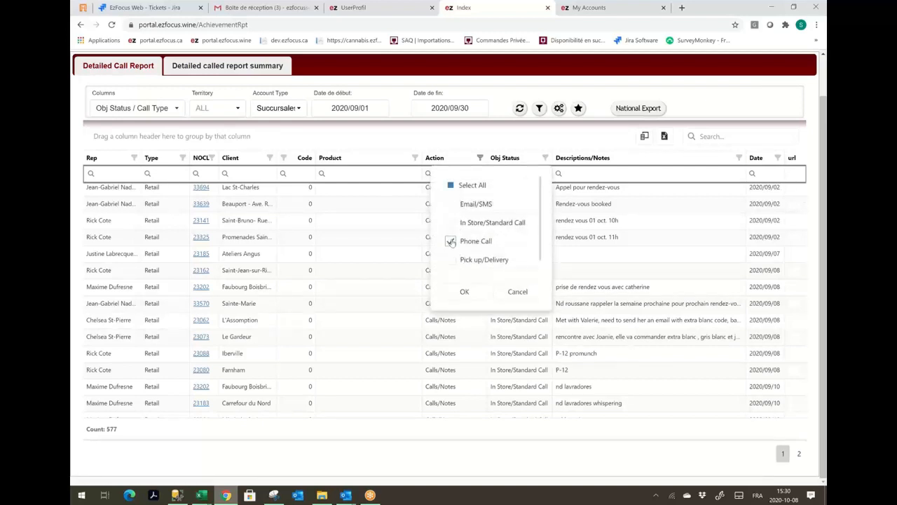
click(465, 292)
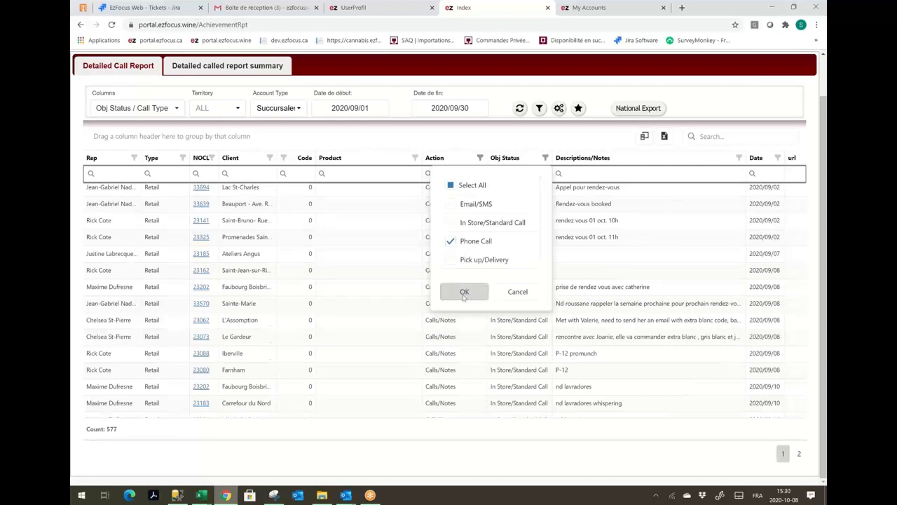
Restrict the report to the originally selected representative's territory and reload the data.
click(239, 109)
click(279, 215)
click(519, 109)
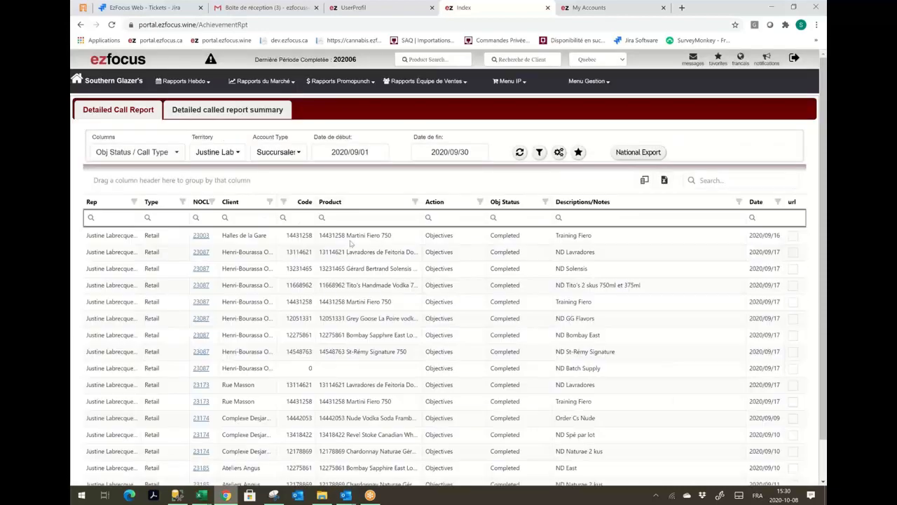
Filter the Action column of the representative's report to Calls/Notes.
click(480, 202)
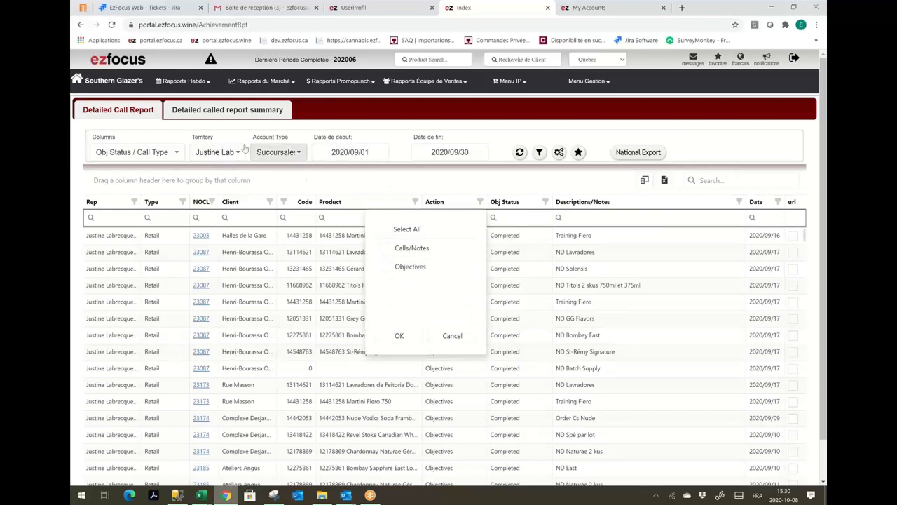
click(386, 250)
click(399, 335)
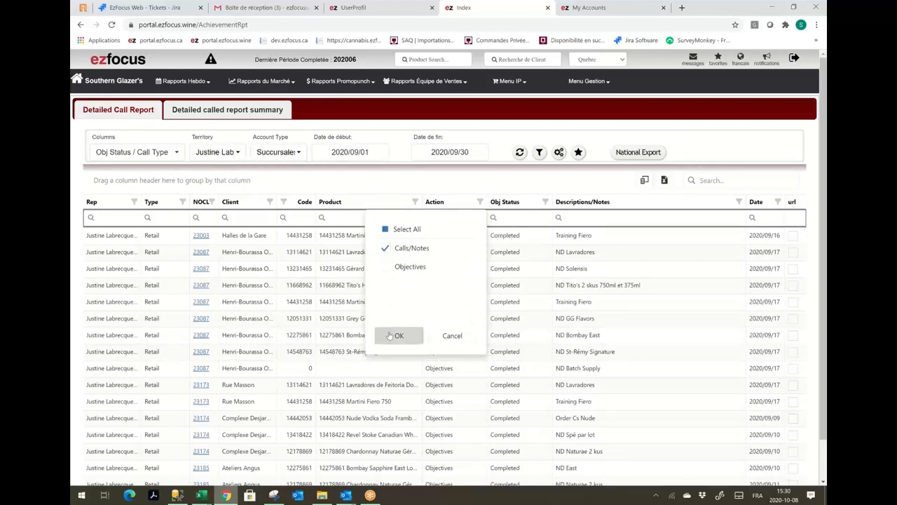
Filter the representative's Obj Status column to Phone Call and review the listed calls down to the last row.
click(547, 202)
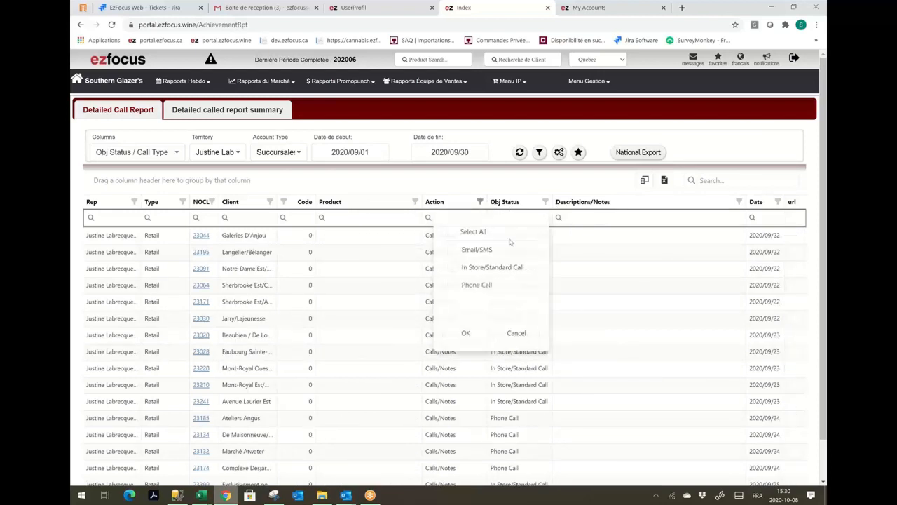
click(450, 285)
click(465, 336)
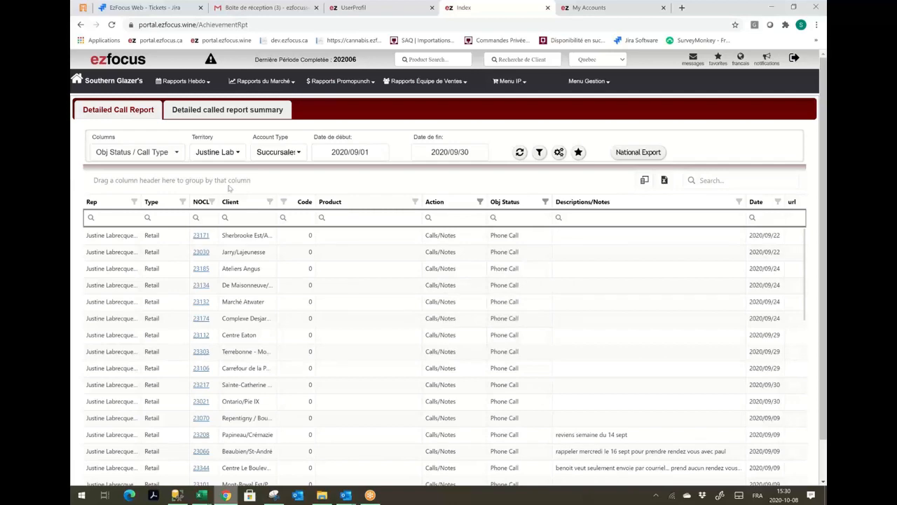
scroll(133, 449, down, 10)
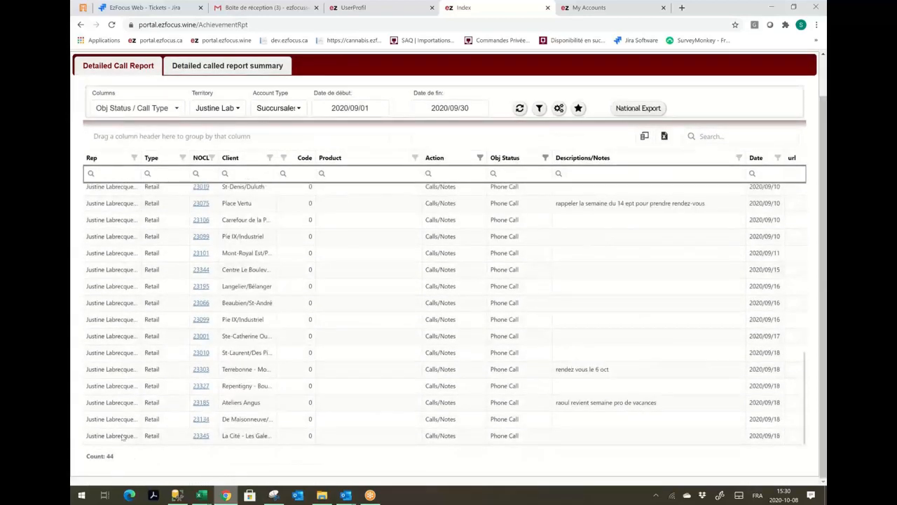
scroll(371, 245, up, 10)
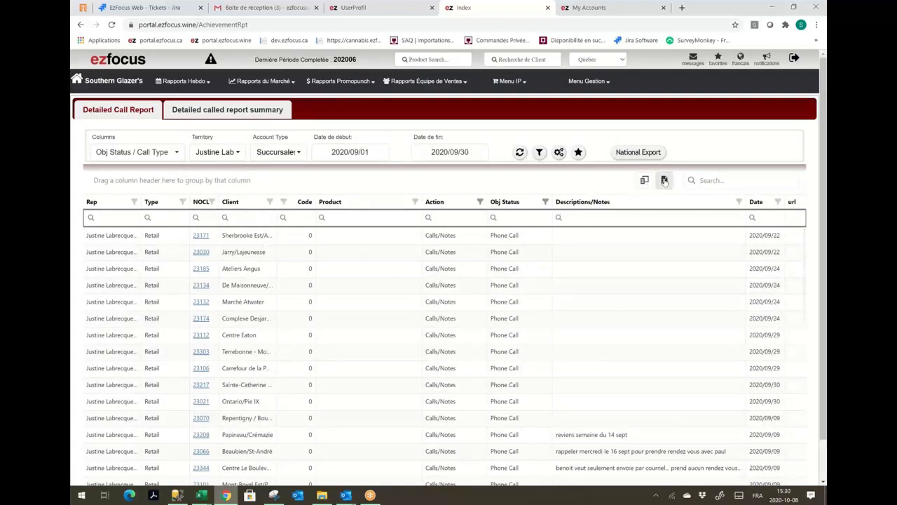
Hide the Code and Product columns from the report using the Column Chooser.
click(642, 181)
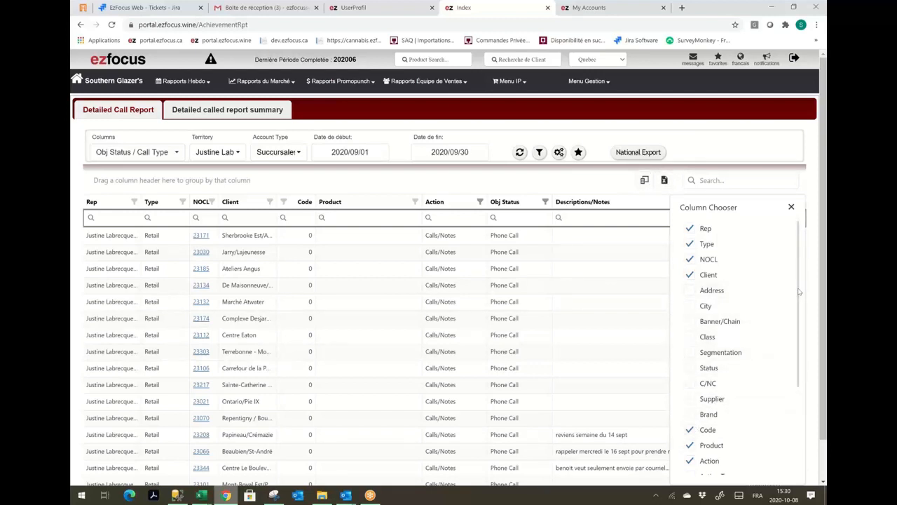
scroll(799, 293, down, 3)
scroll(691, 342, up, 3)
click(690, 430)
click(690, 445)
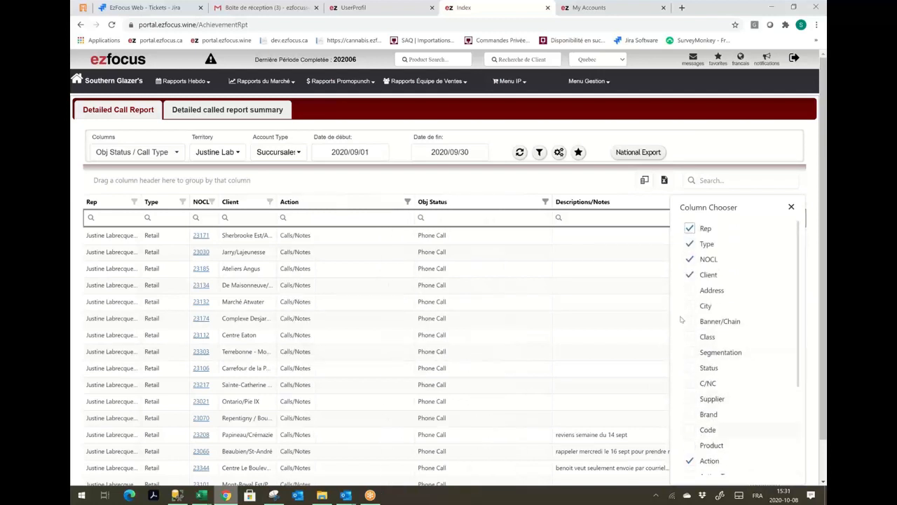
click(792, 206)
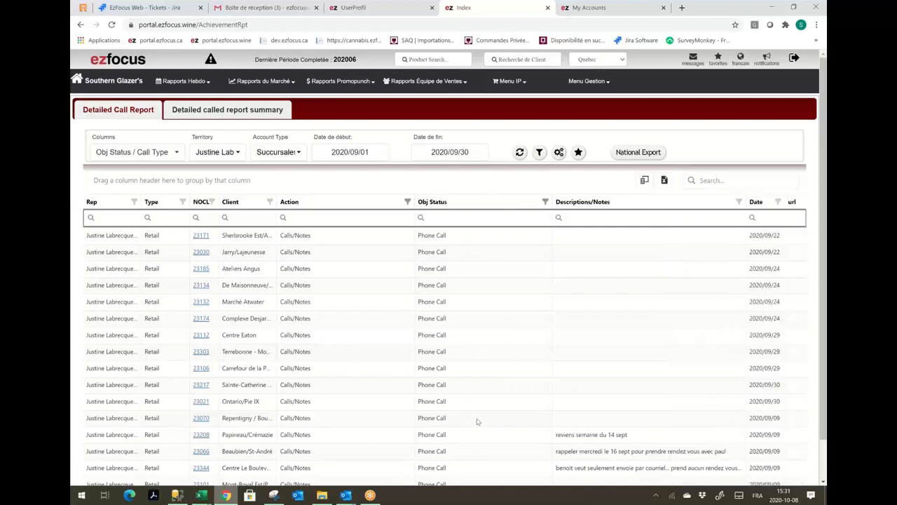
Open the detailed call report summary and choose Action Summary as the report type.
click(263, 112)
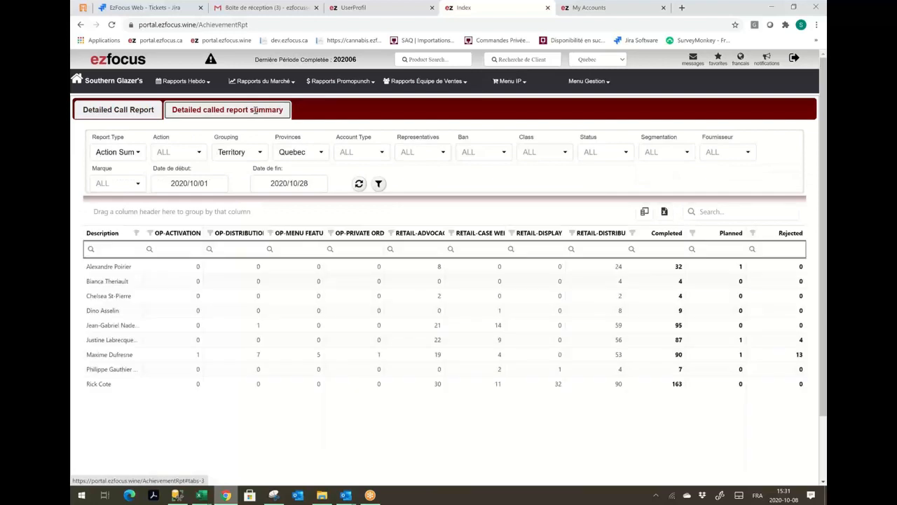
click(137, 154)
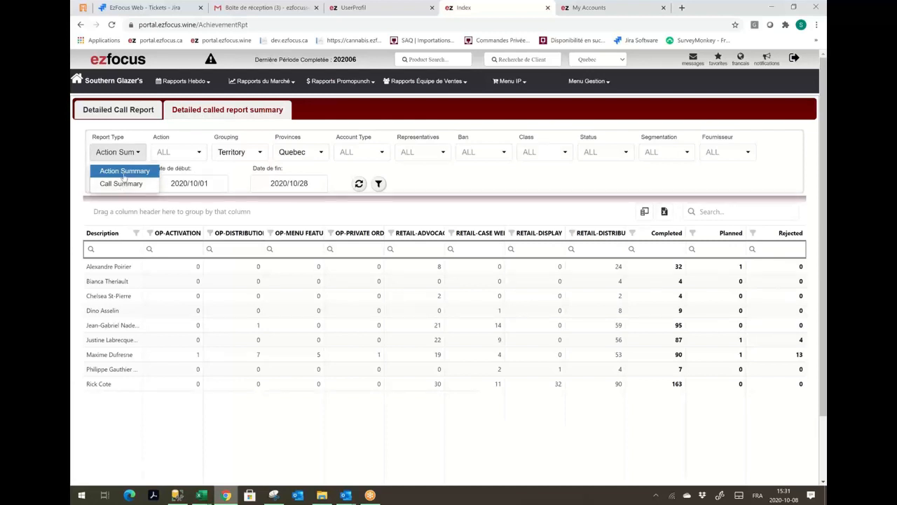
click(124, 171)
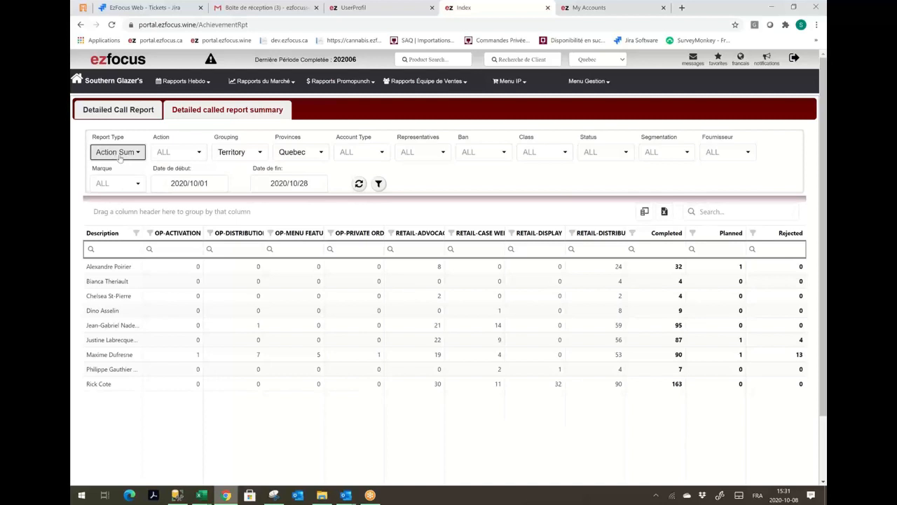
Set the action summary's Action filter to Objectives and refresh the report.
click(200, 156)
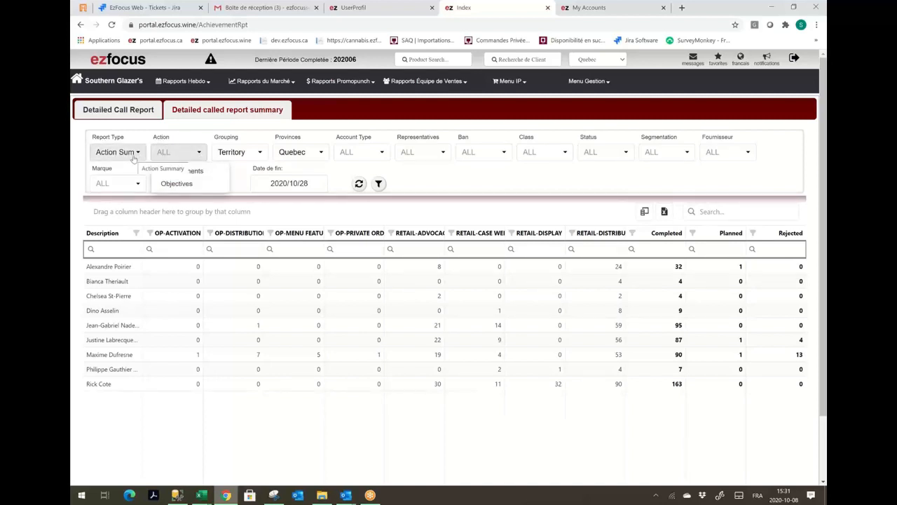
click(189, 186)
click(358, 183)
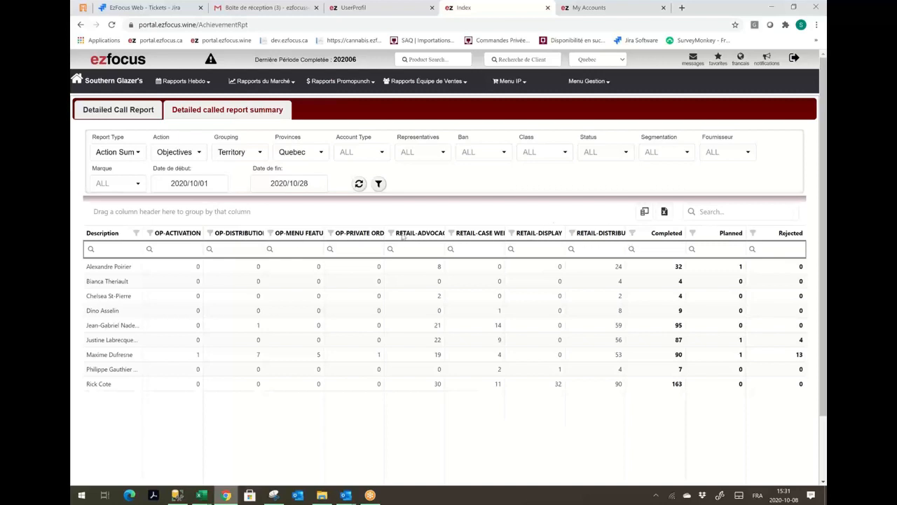
Set the summary's date range to 2020/09/01 through 2020/09/30, refresh it and review the totals under the representatives' rows.
click(214, 186)
click(179, 203)
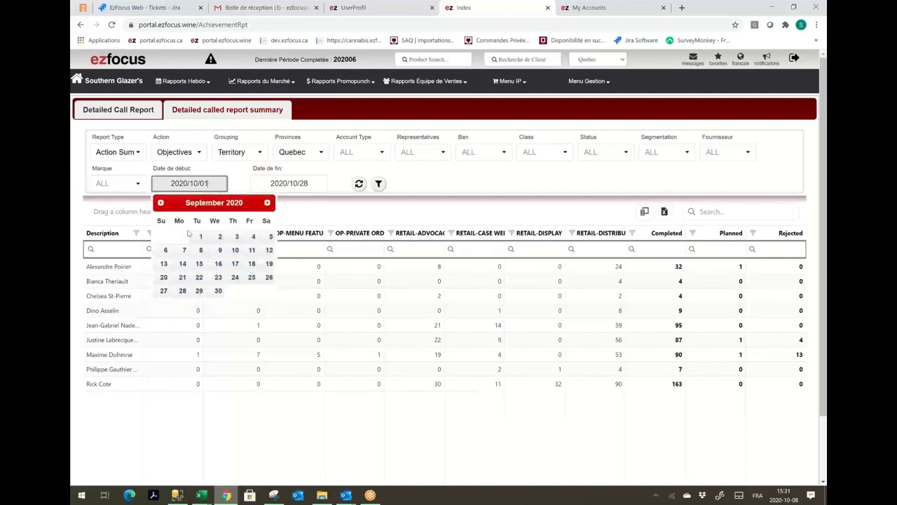
click(196, 238)
click(307, 183)
click(260, 203)
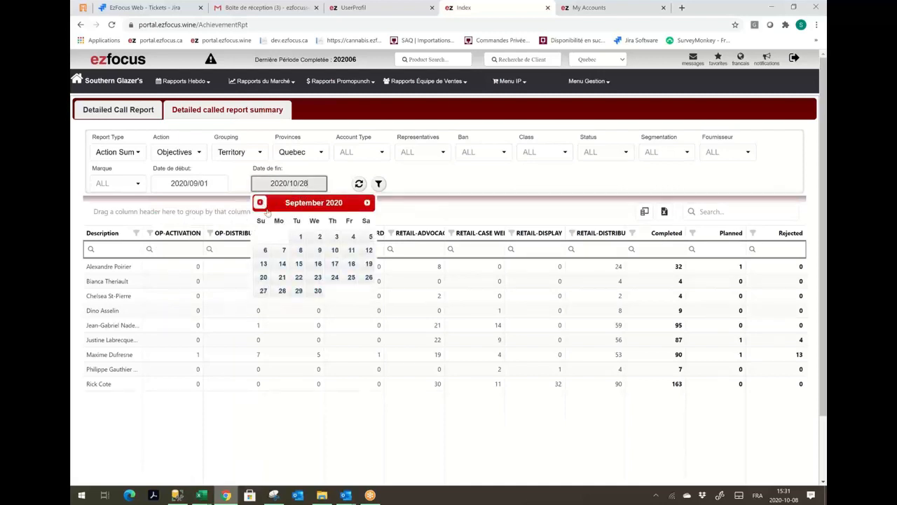
click(318, 290)
click(359, 183)
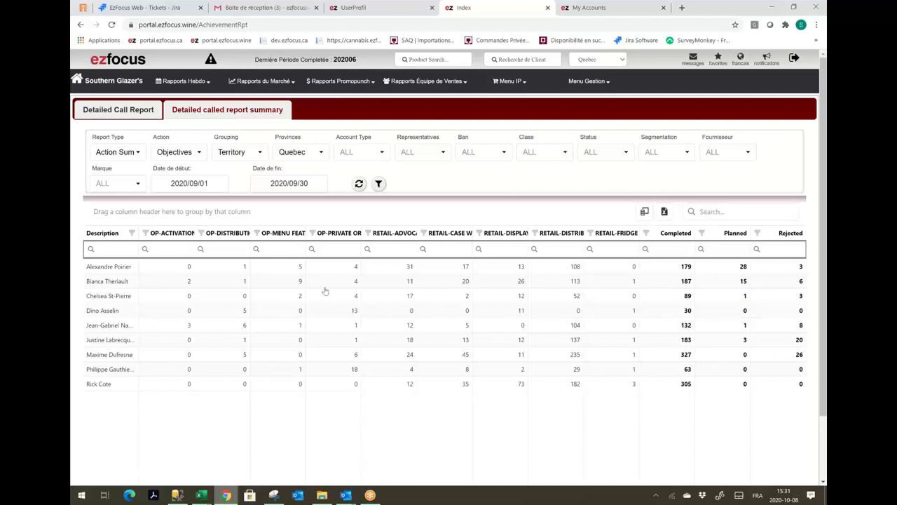
scroll(671, 259, down, 2)
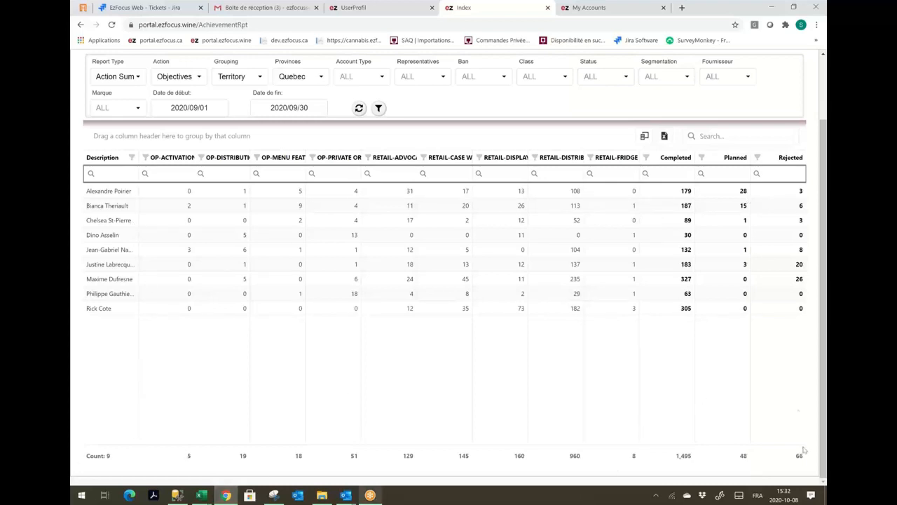
scroll(825, 345, up, 2)
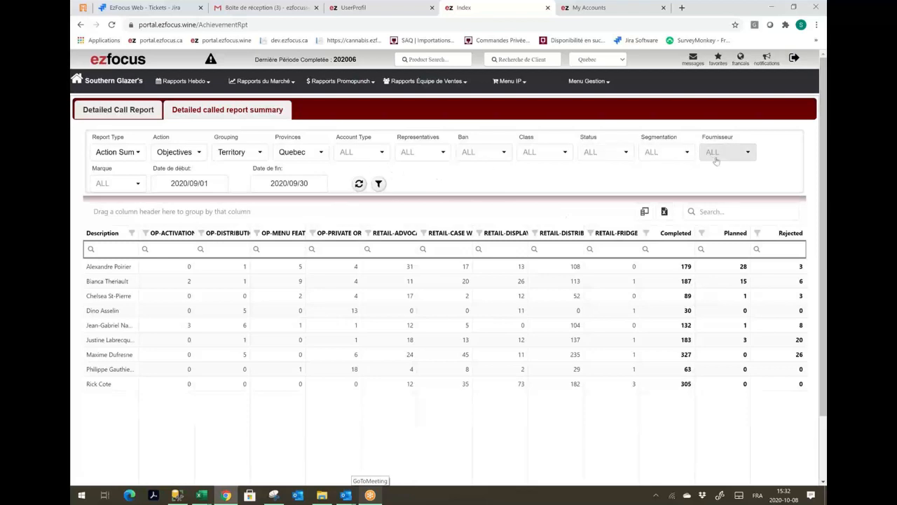
Search the Fournisseur filter for "bac" and select BACARDI as the supplier.
click(749, 155)
text(bac)
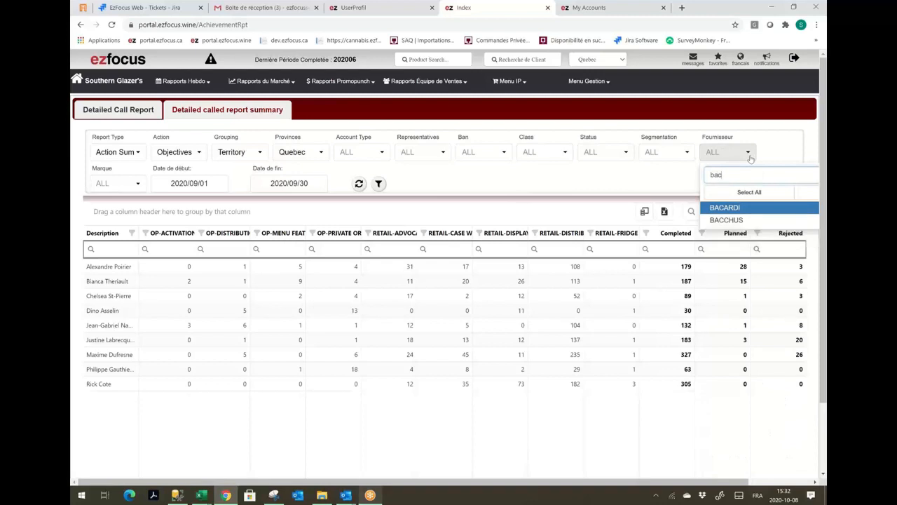
click(721, 210)
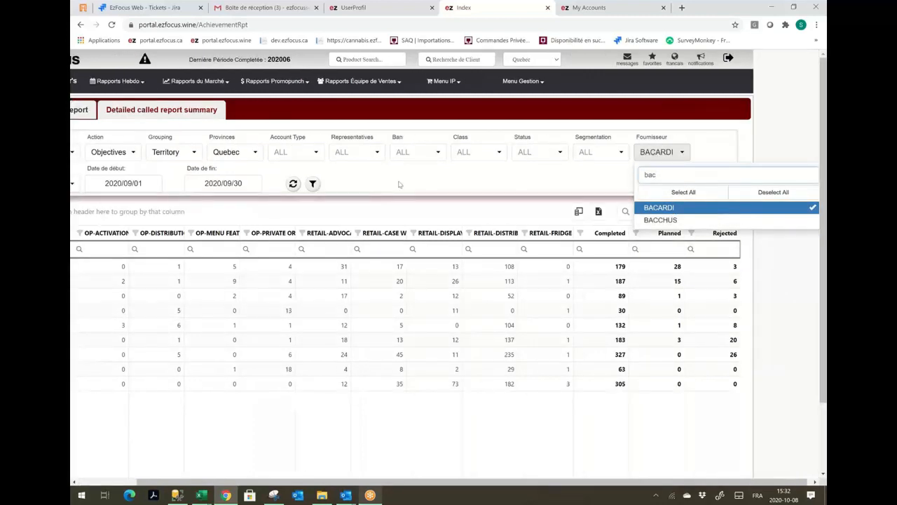
drag(533, 482, 466, 481)
Set the Marque filter to BACARDI GOLD, refresh the report and review its totals.
click(134, 184)
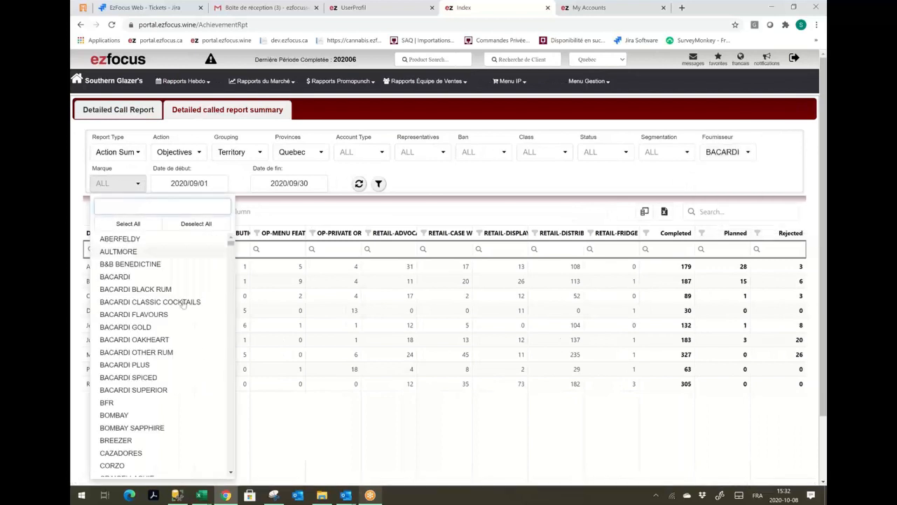
click(163, 327)
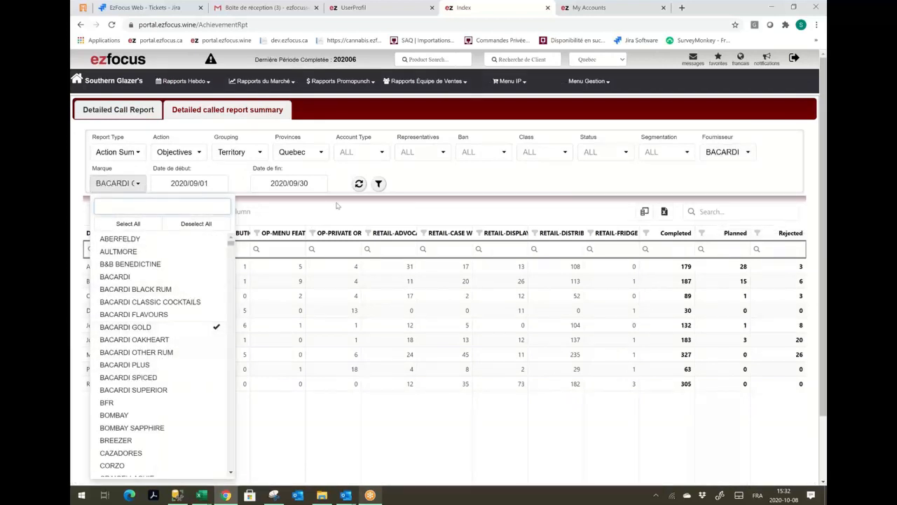
click(360, 186)
click(359, 185)
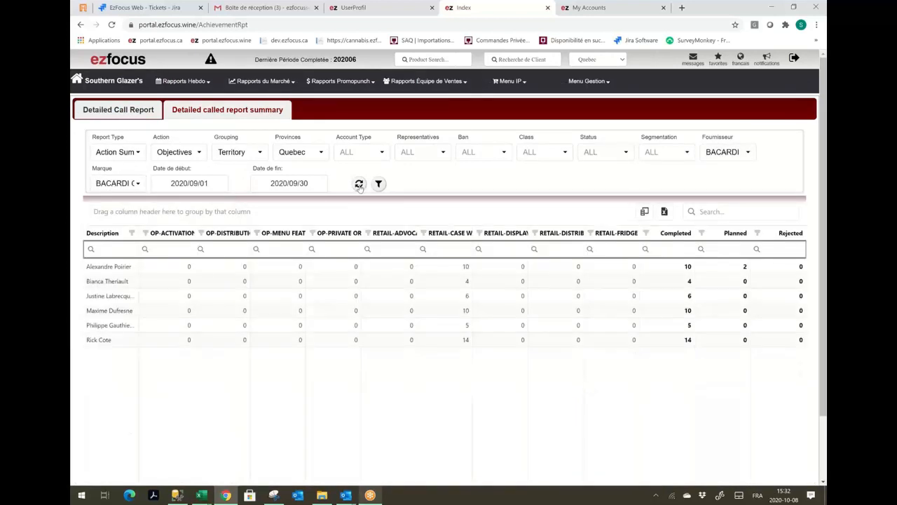
scroll(729, 336, down, 2)
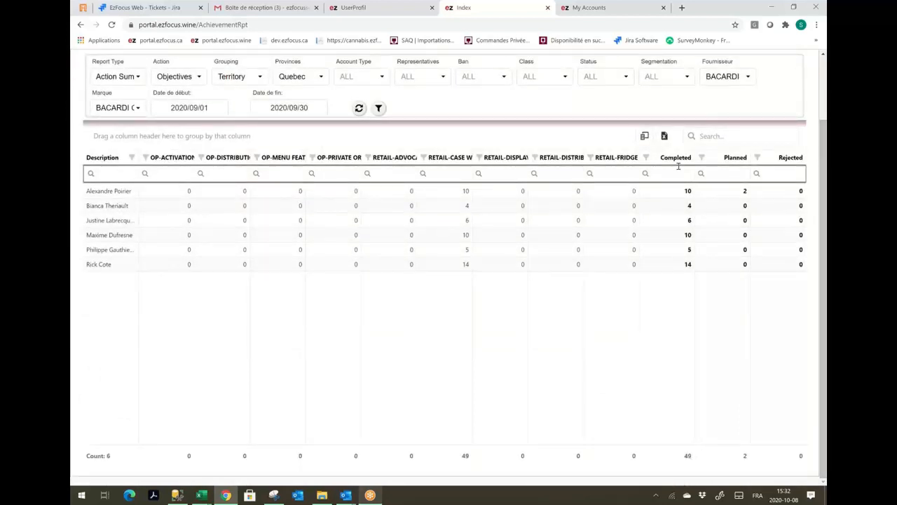
scroll(824, 221, up, 2)
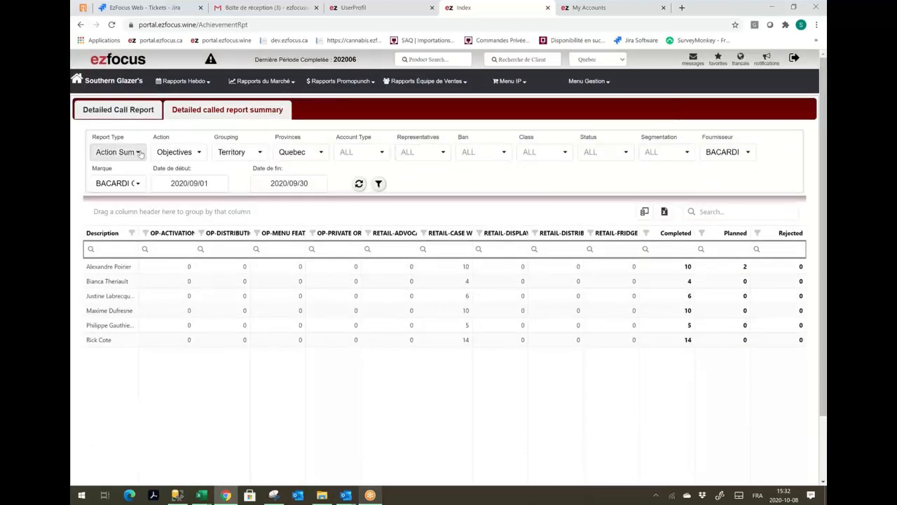
Switch the report type to Call Summary with Activities as the action and refresh the report.
click(139, 153)
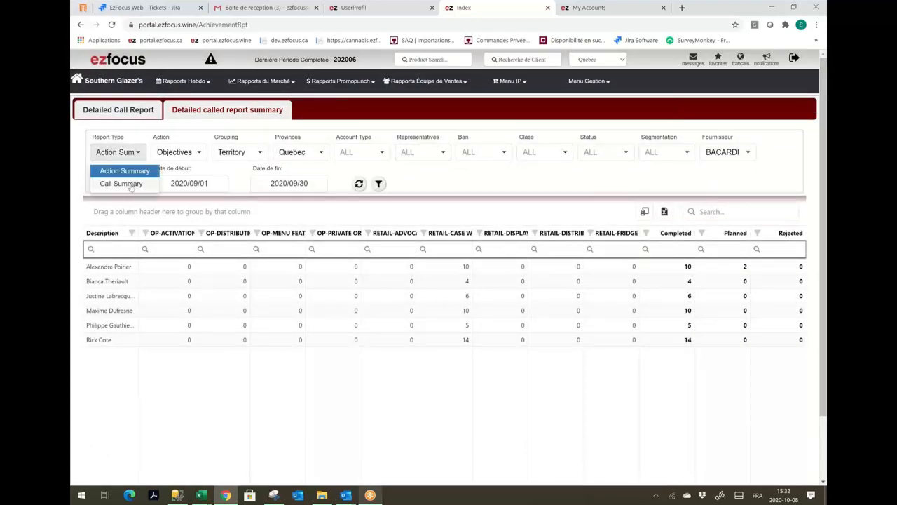
click(130, 185)
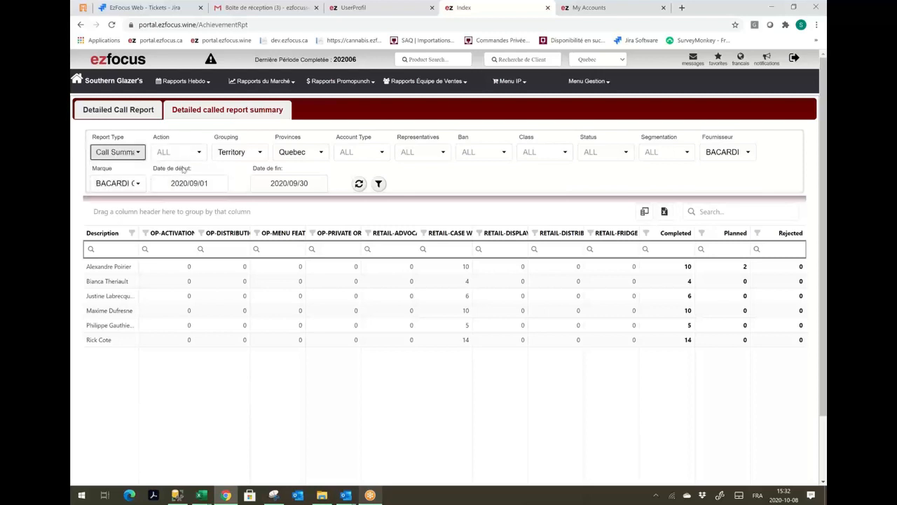
click(188, 156)
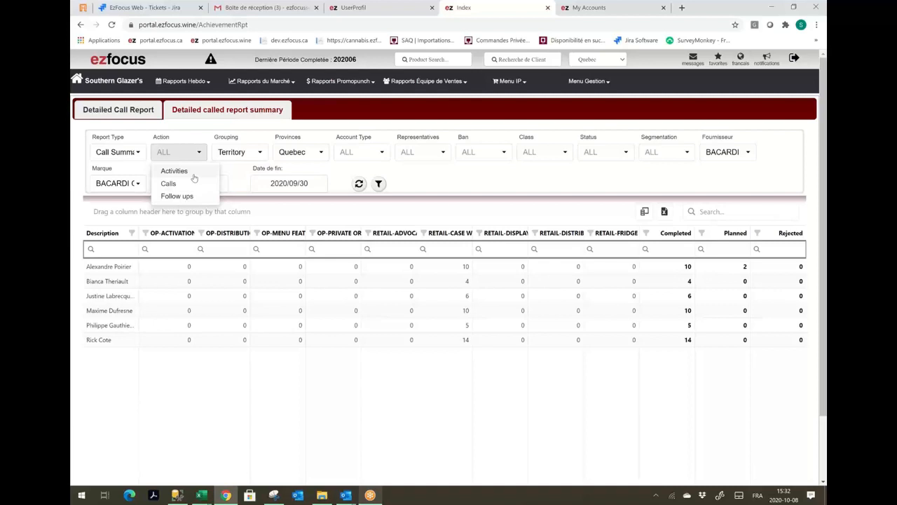
click(194, 176)
click(358, 186)
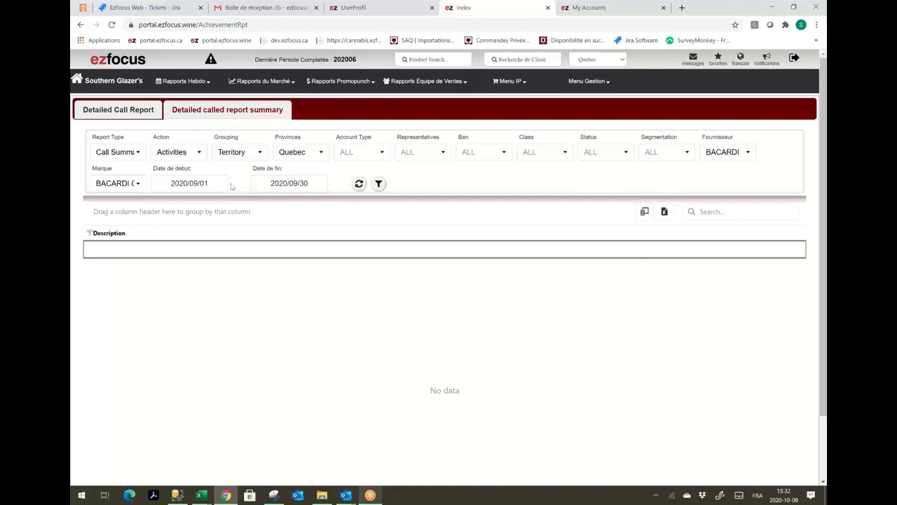
Set the call summary's start date to 2020/10/01.
click(212, 188)
click(268, 202)
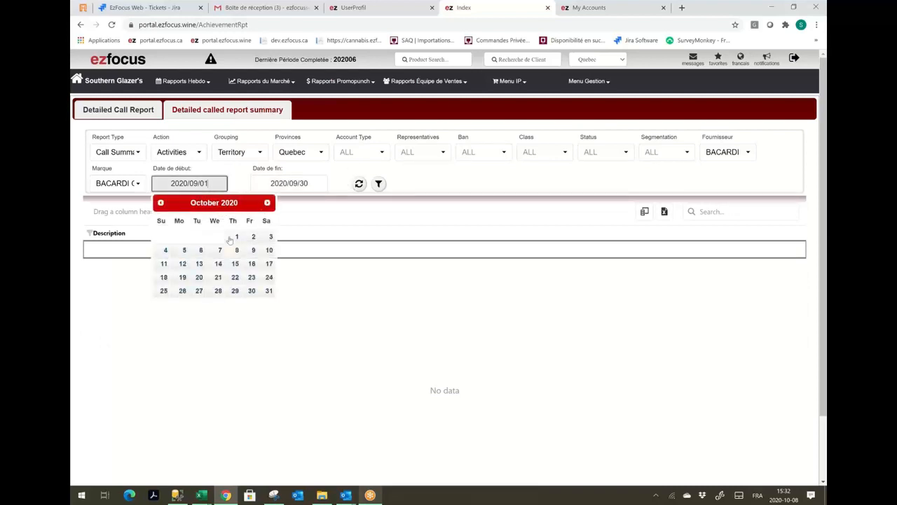
click(236, 237)
click(302, 186)
click(319, 291)
click(312, 186)
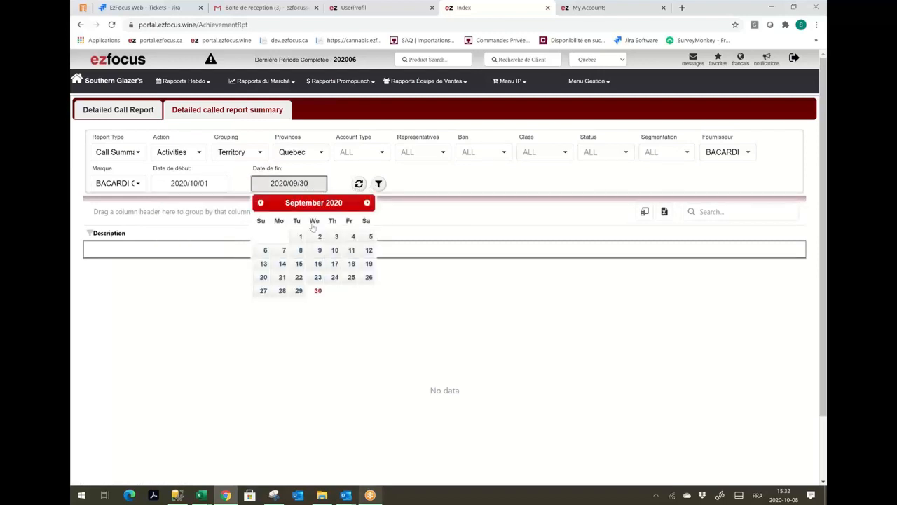
click(368, 202)
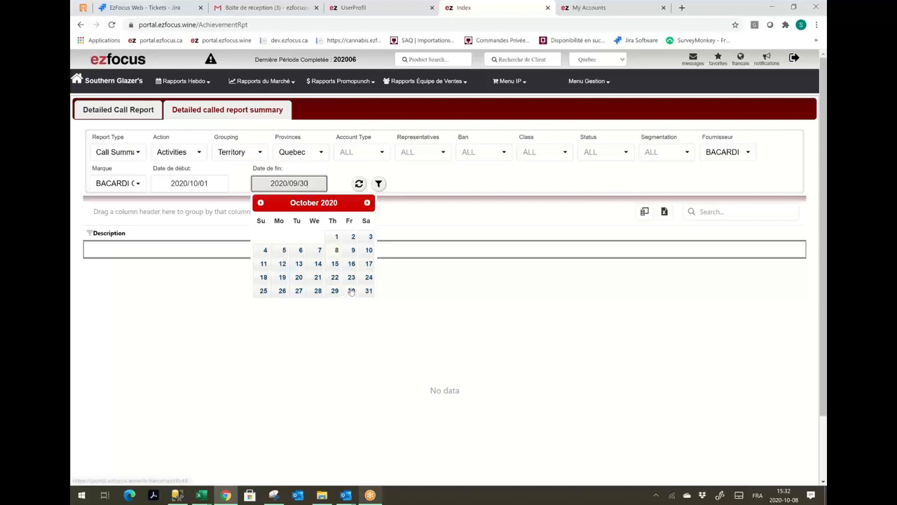
click(360, 184)
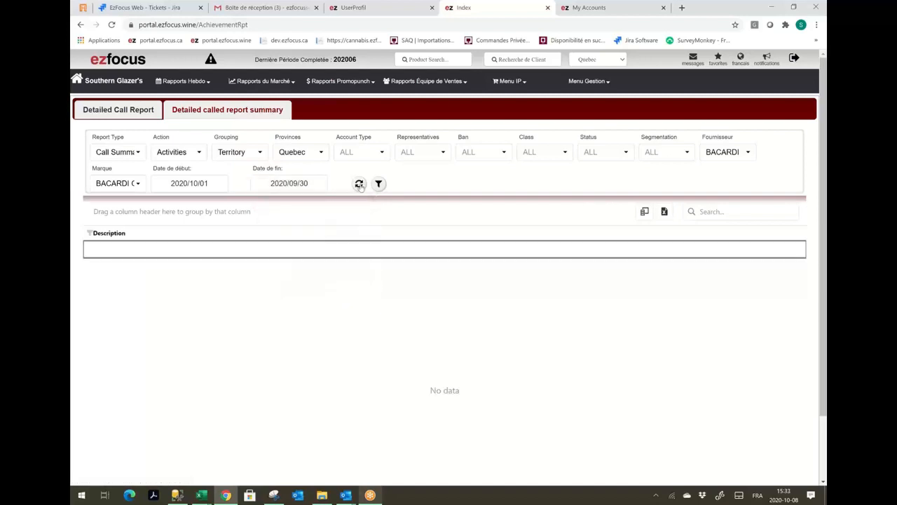
Set the call summary's end date to 2020/10/22, refresh the report and review the activity columns.
click(359, 185)
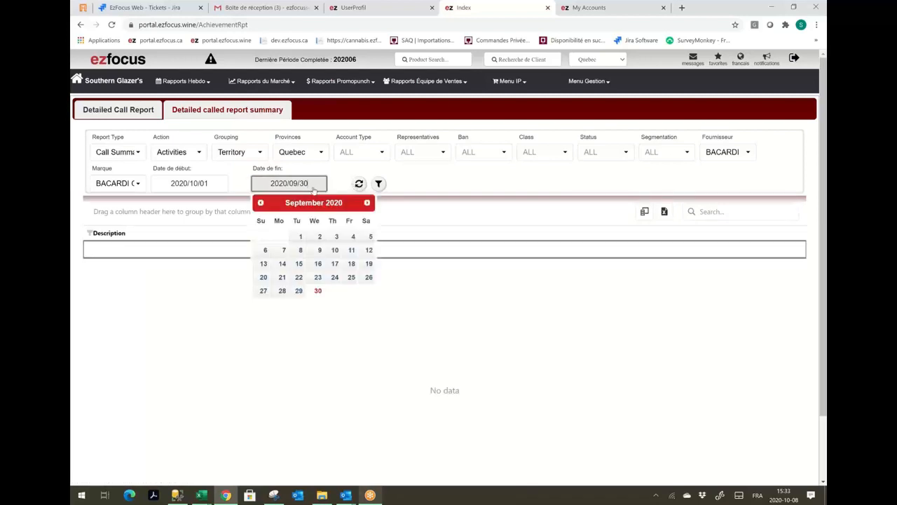
click(367, 203)
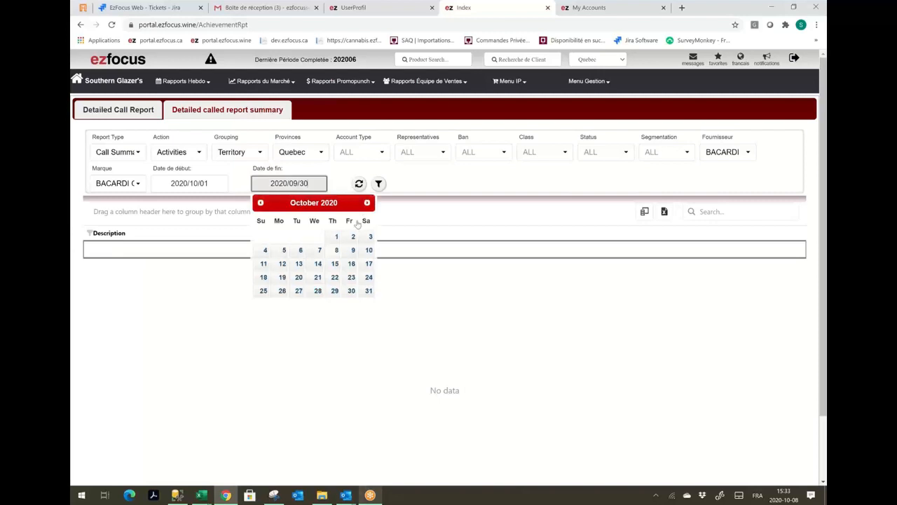
click(334, 277)
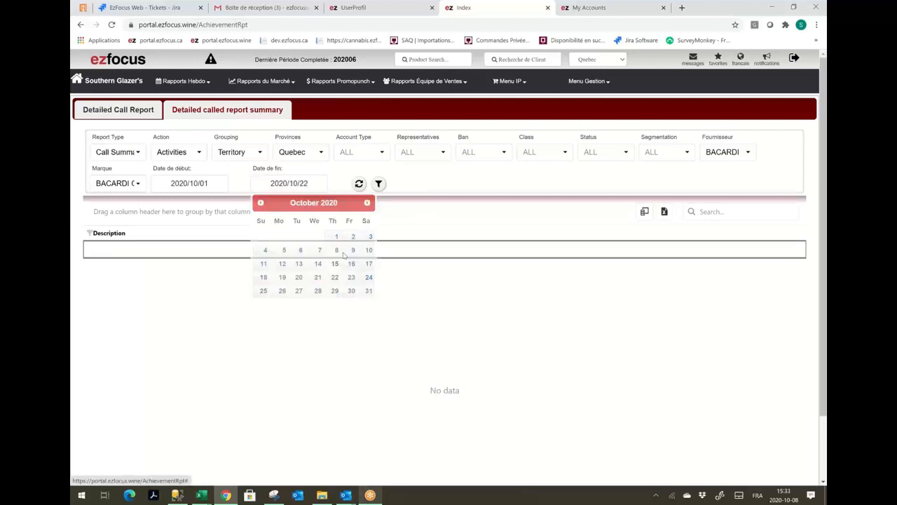
click(359, 185)
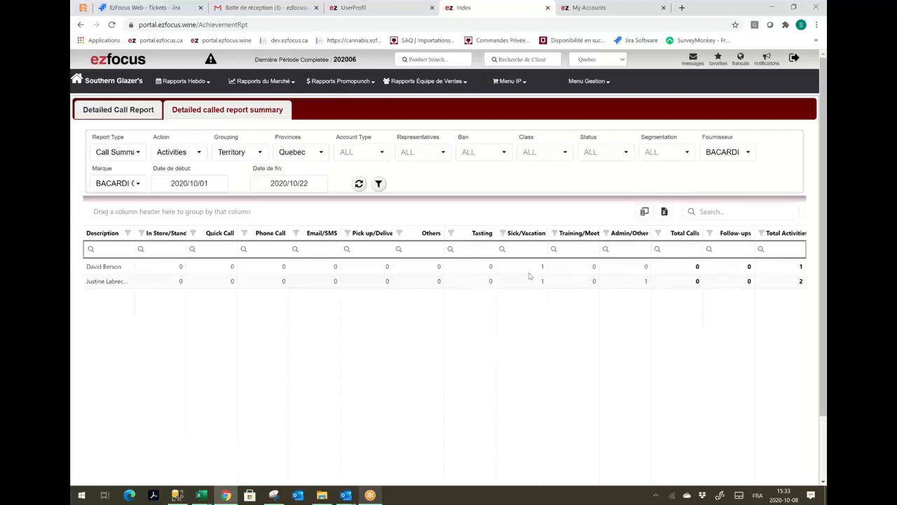
click(554, 249)
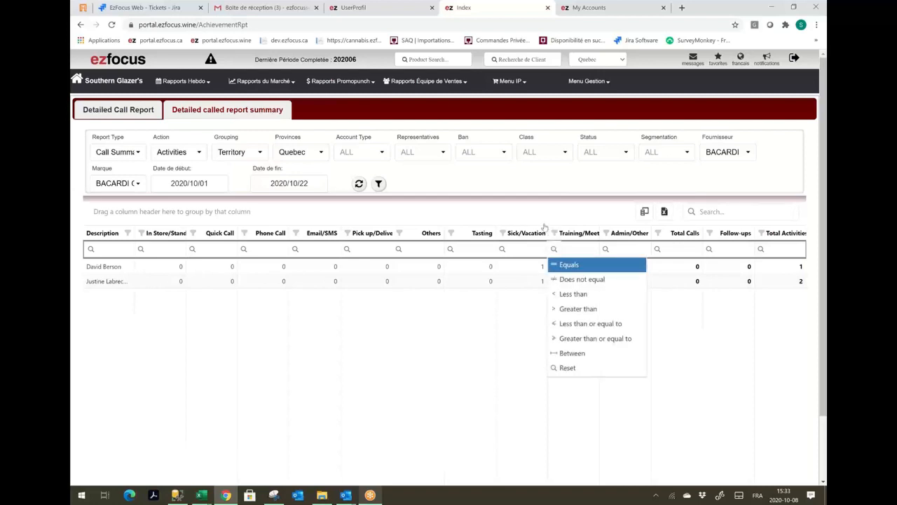
click(545, 227)
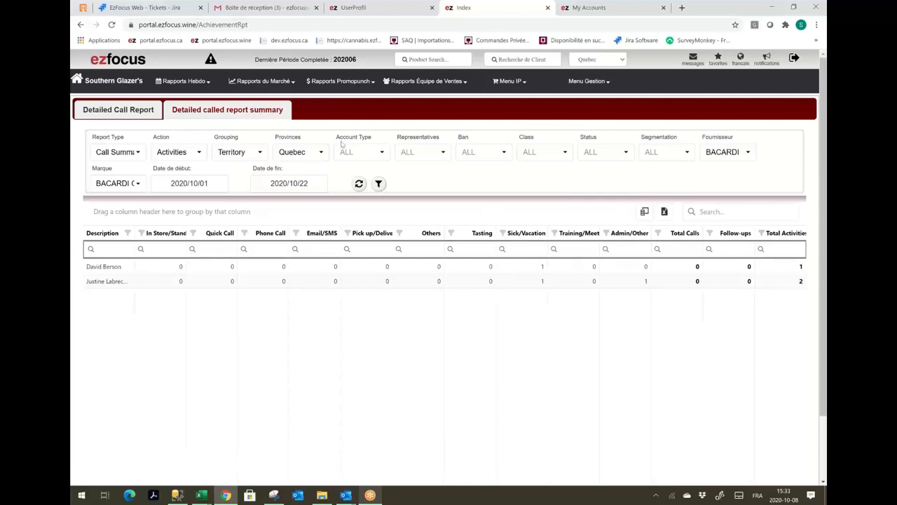
Switch to the My Accounts page and start a new activity dated 10/08/2020.
click(580, 13)
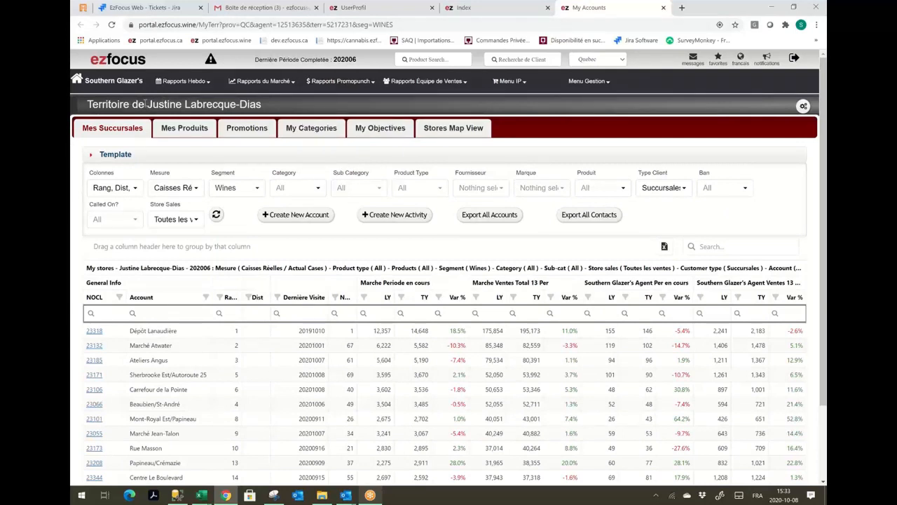
click(387, 217)
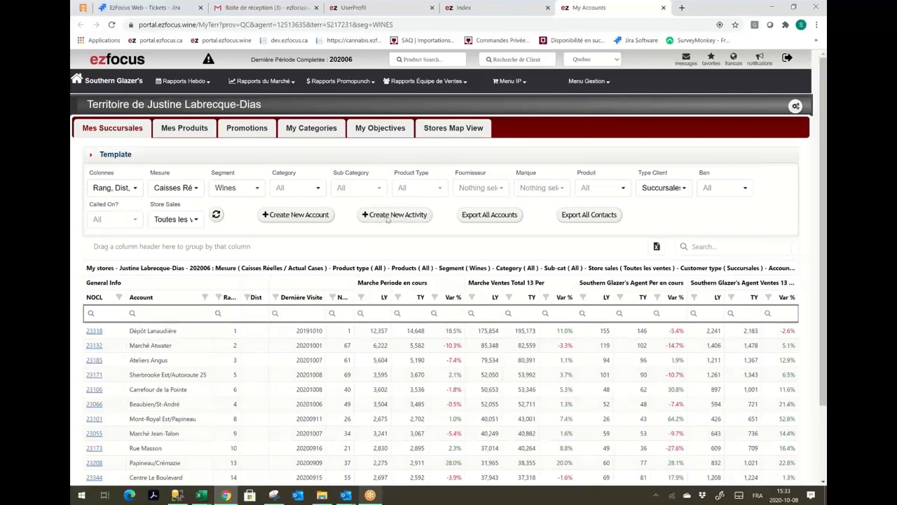
click(370, 141)
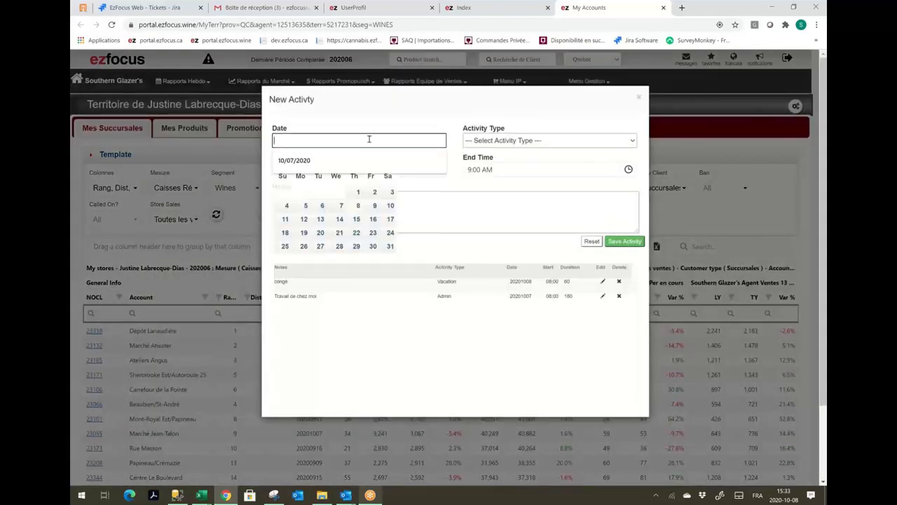
click(358, 206)
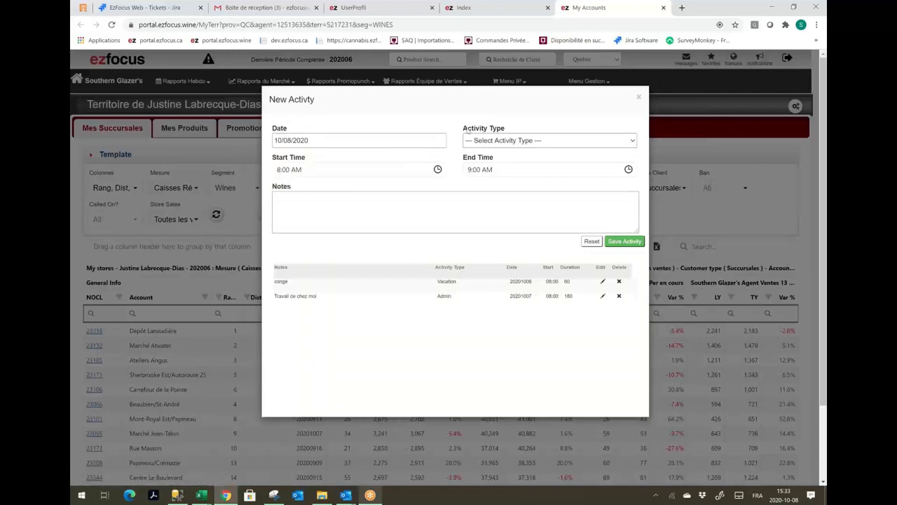
Set the new activity's type to Other and enter "rdv ma voiture" in its notes.
click(630, 143)
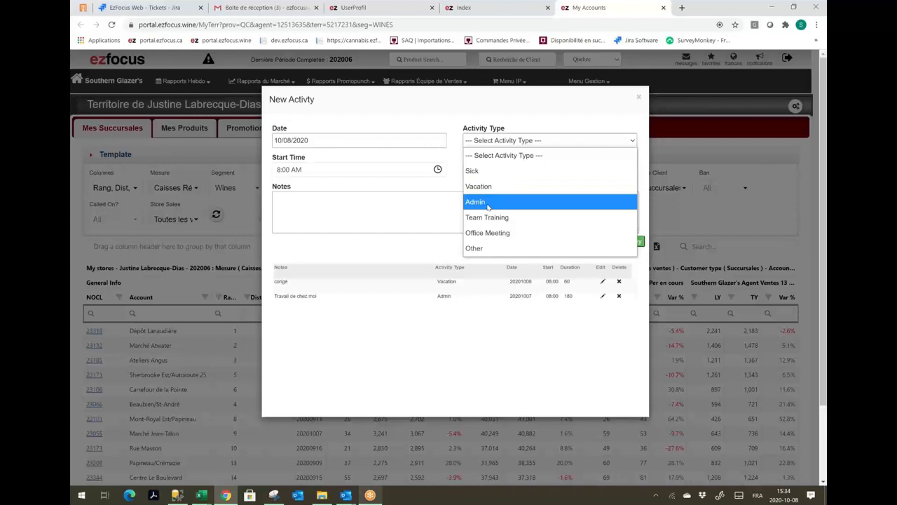
click(485, 249)
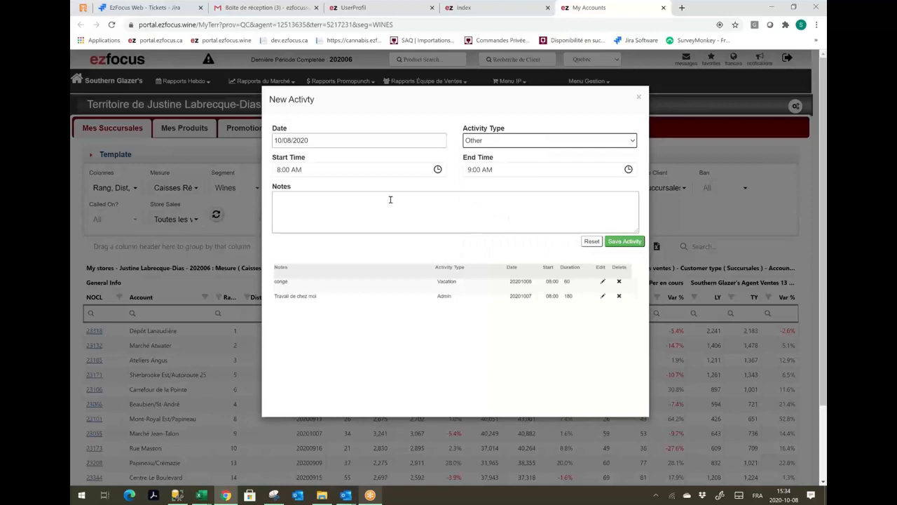
click(351, 199)
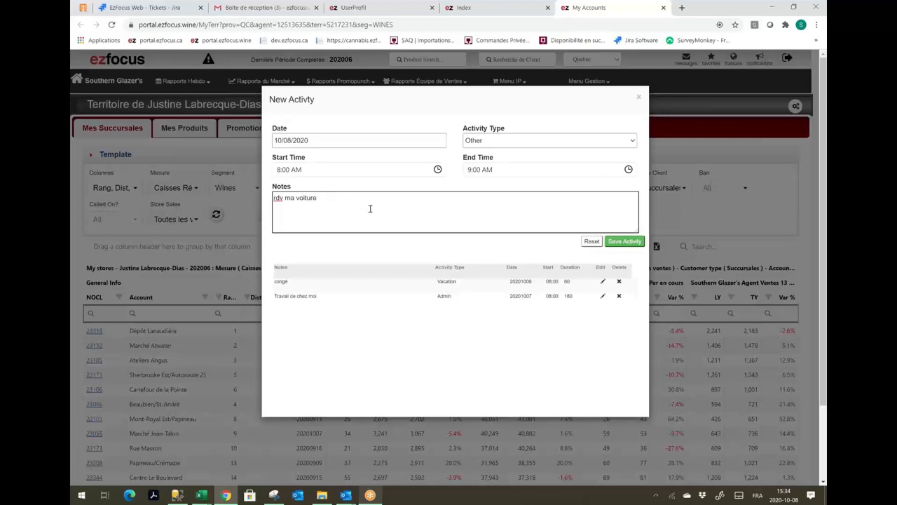
Save the new activity and close its form.
click(623, 241)
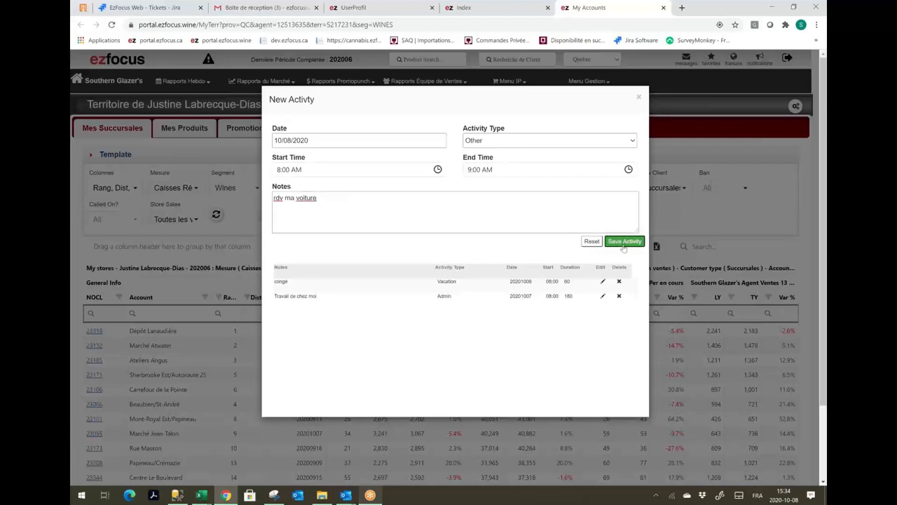
click(639, 96)
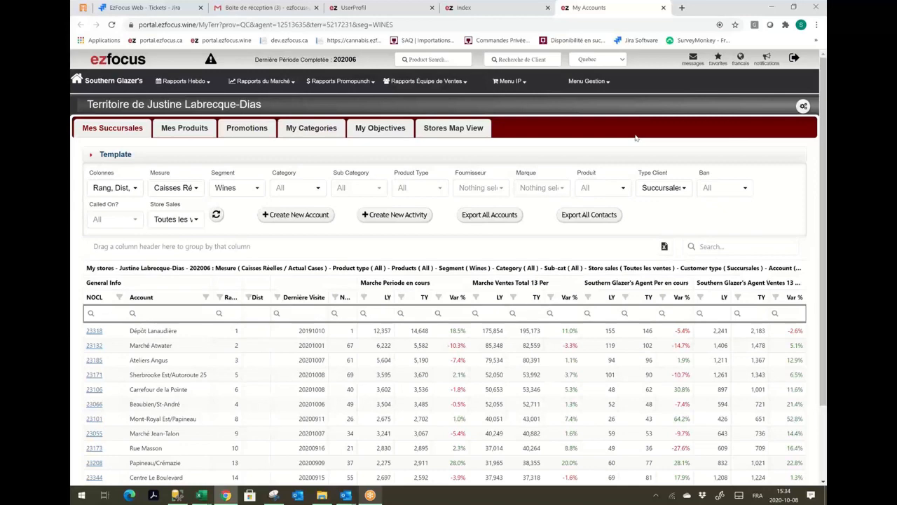
Return to the Detailed Call Report, set its date range to 2020/10/01 through 2020/10/22 and refresh it.
click(466, 8)
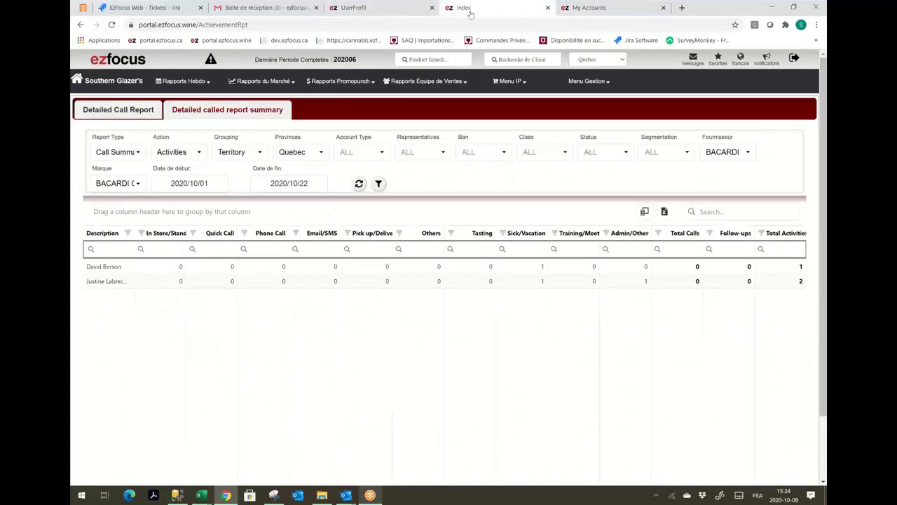
click(131, 111)
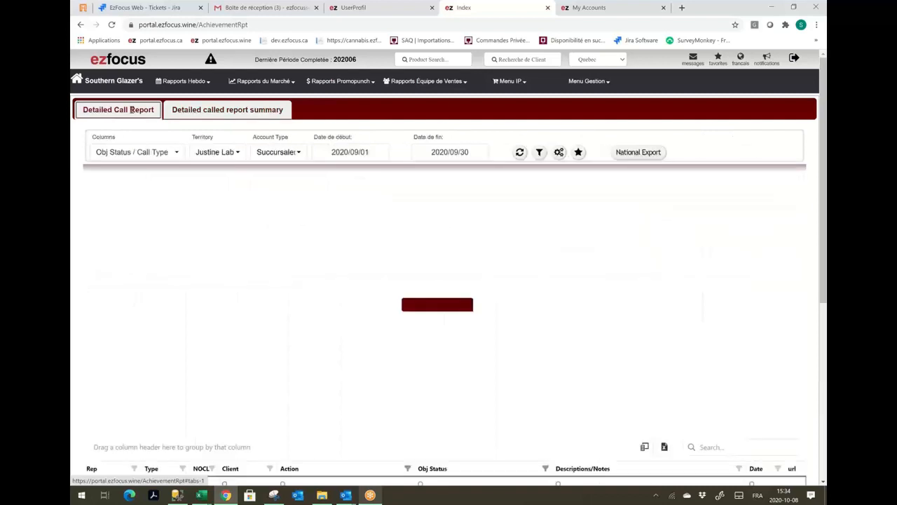
click(379, 155)
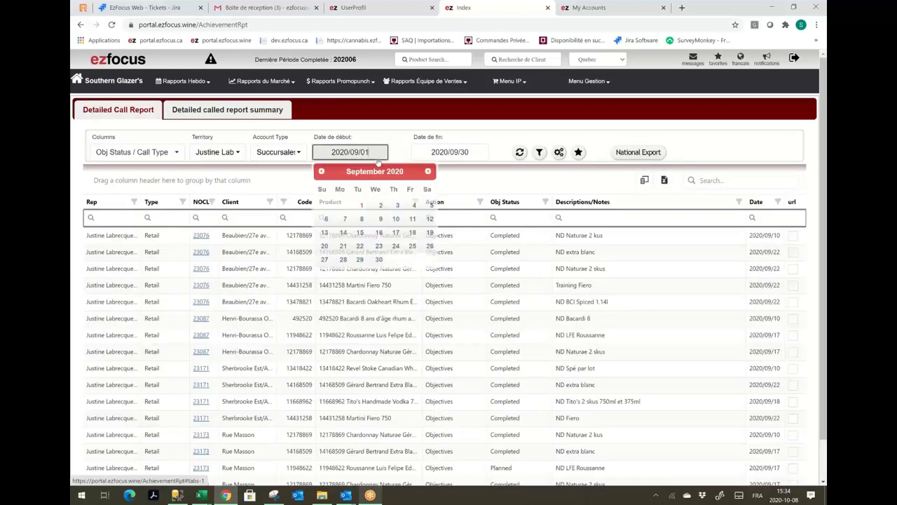
click(429, 171)
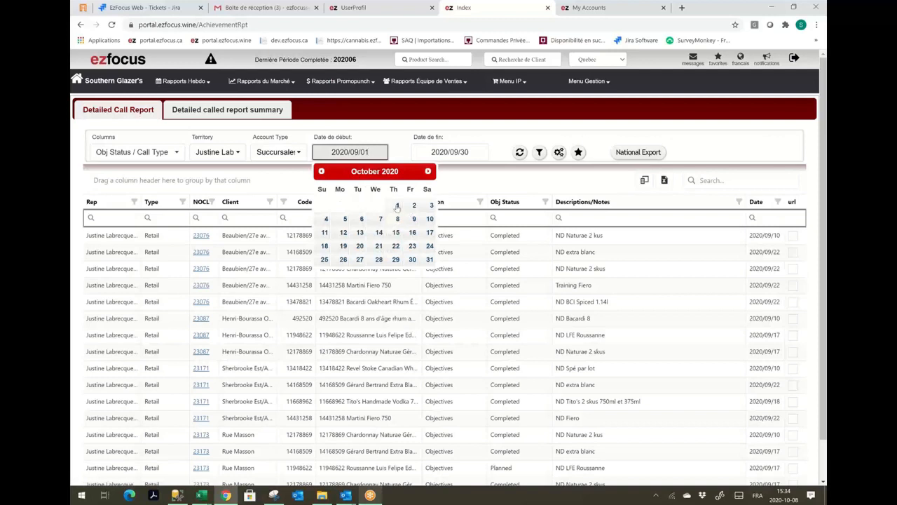
click(395, 206)
click(473, 158)
click(528, 171)
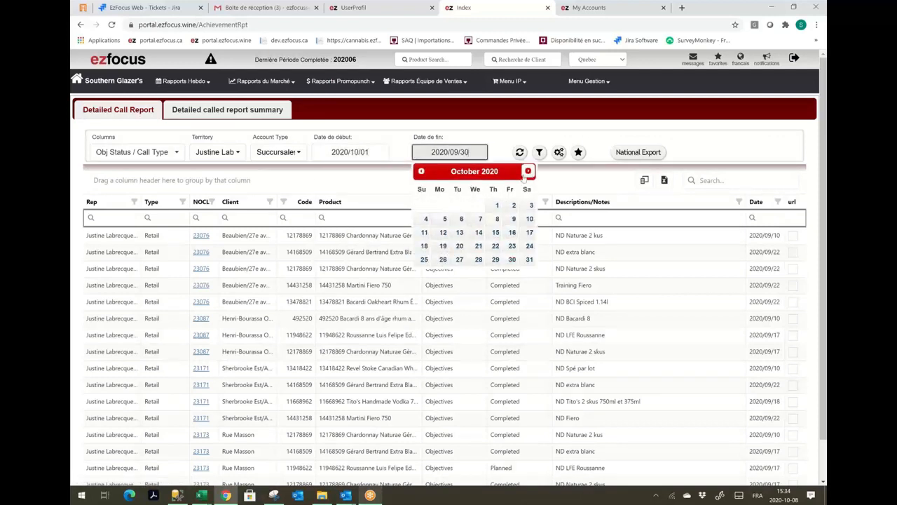
click(495, 246)
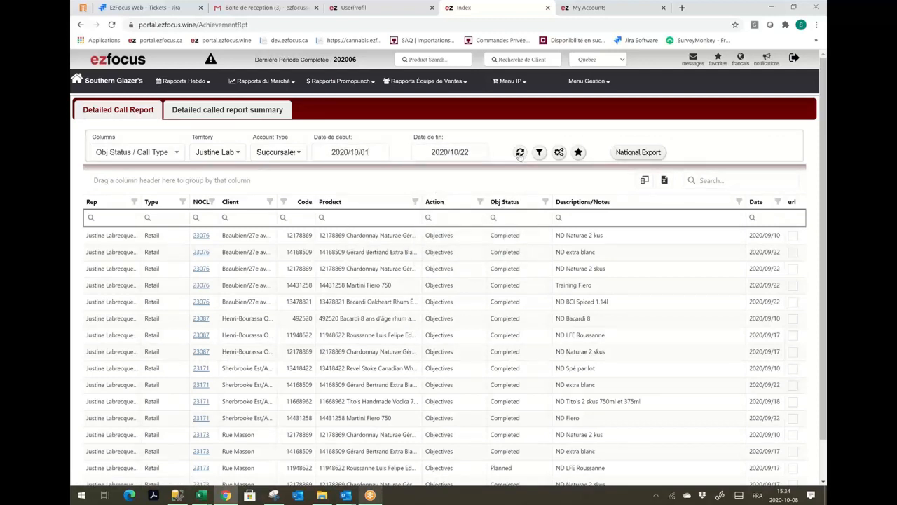
click(519, 152)
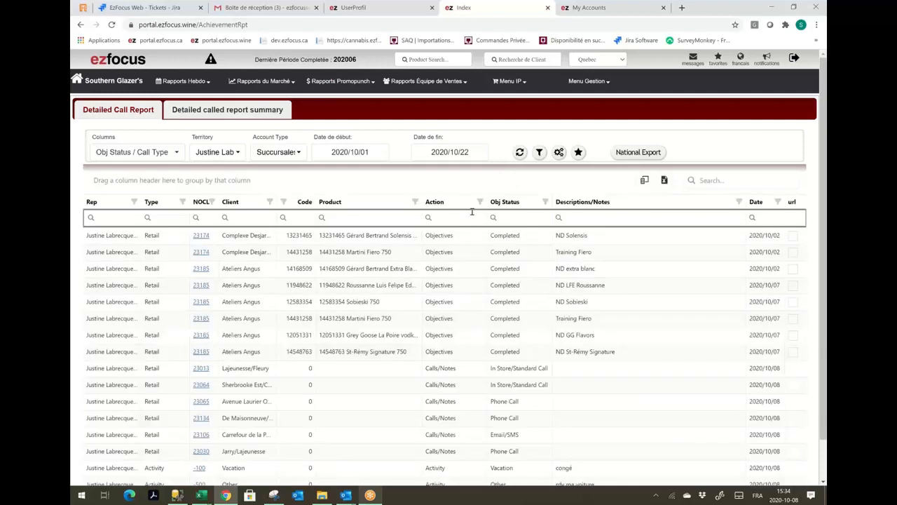
Filter the detailed report's Action column to show only Activity entries.
click(480, 202)
click(385, 248)
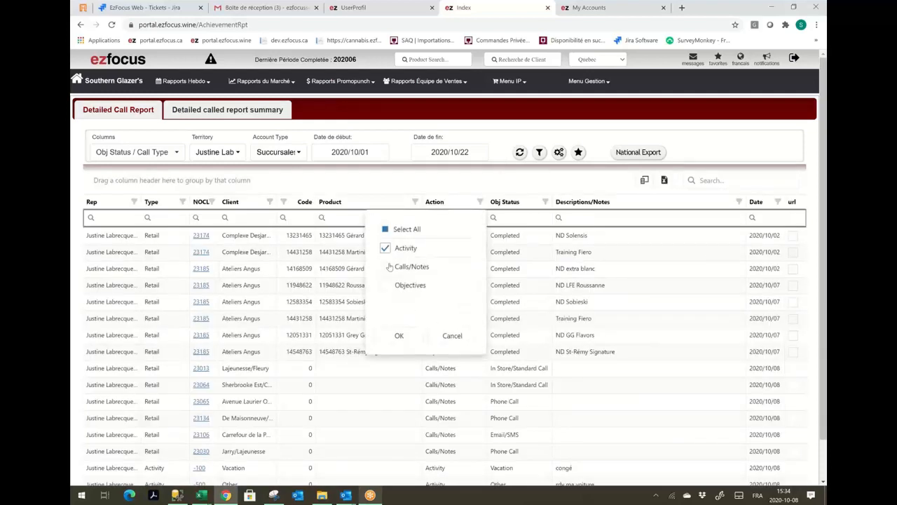
click(397, 336)
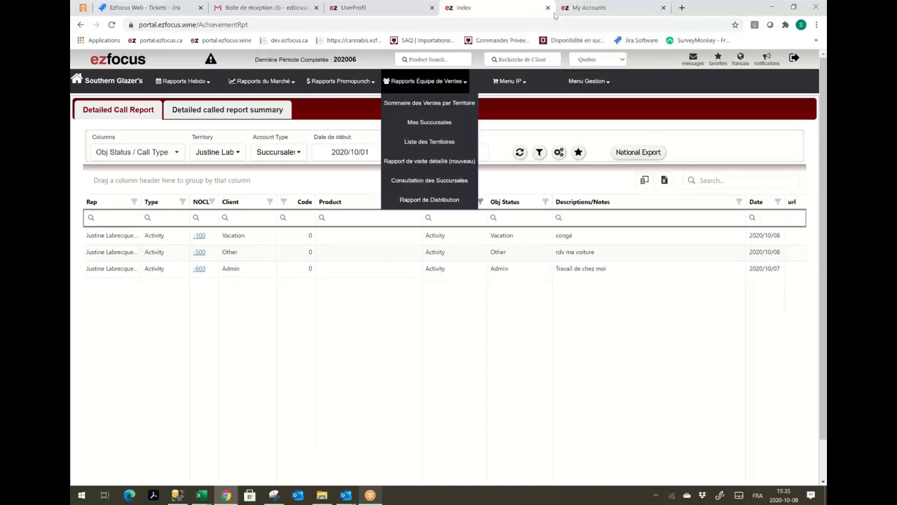
In the detailed called report summary, set the action to Calls and refresh the report.
click(246, 111)
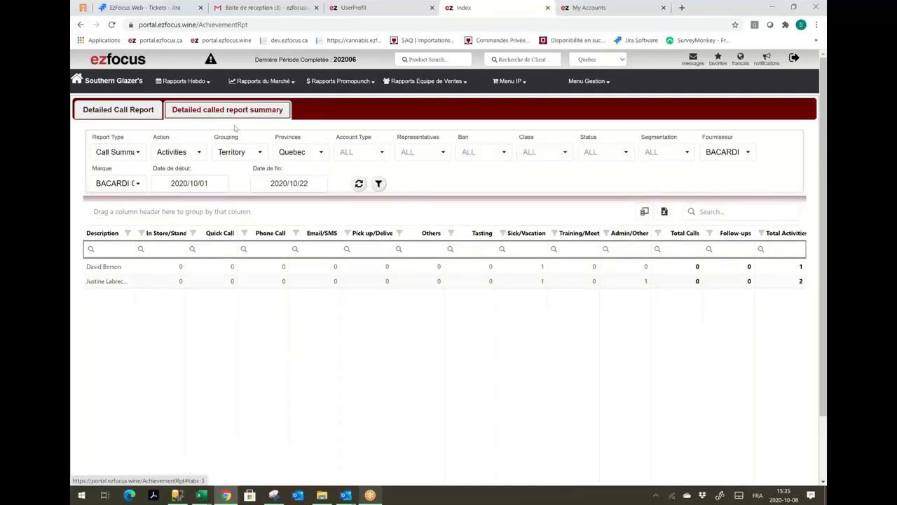
click(201, 155)
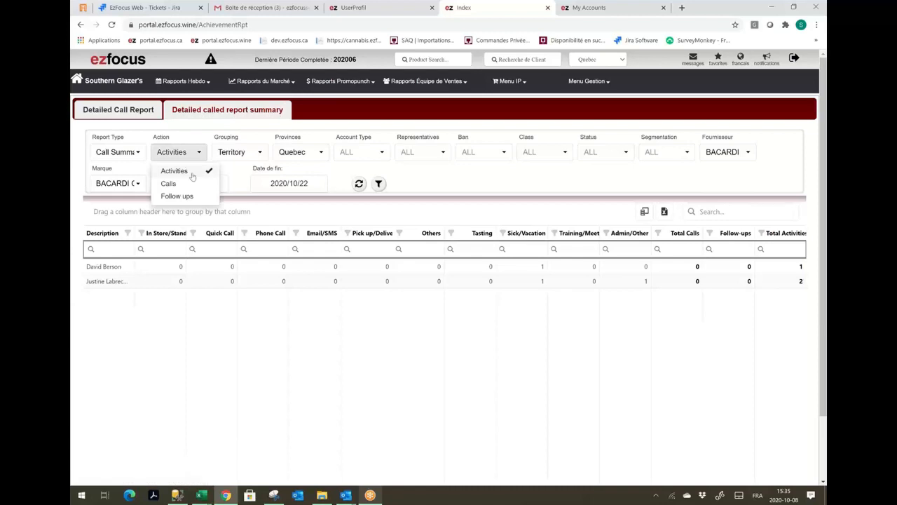
click(174, 183)
click(359, 183)
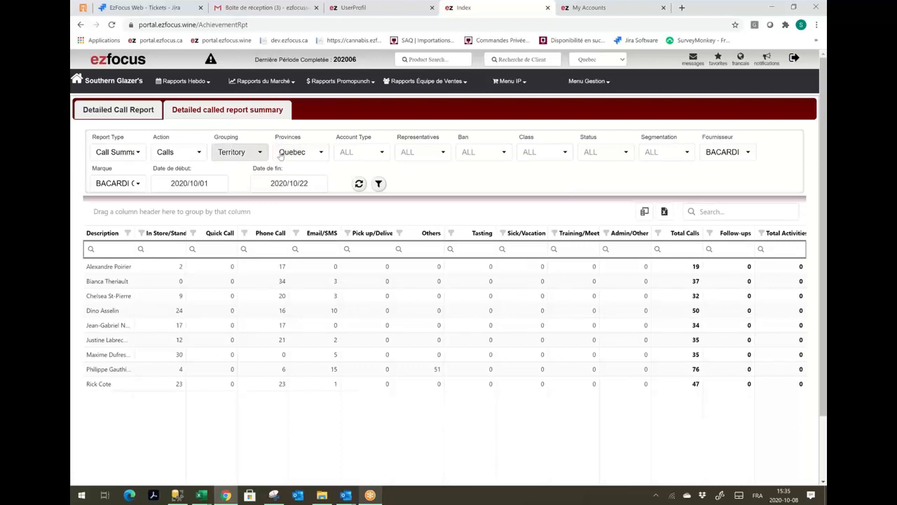
Group the call summary by Account Type, refresh it and review the rows and the other grouping options.
click(258, 153)
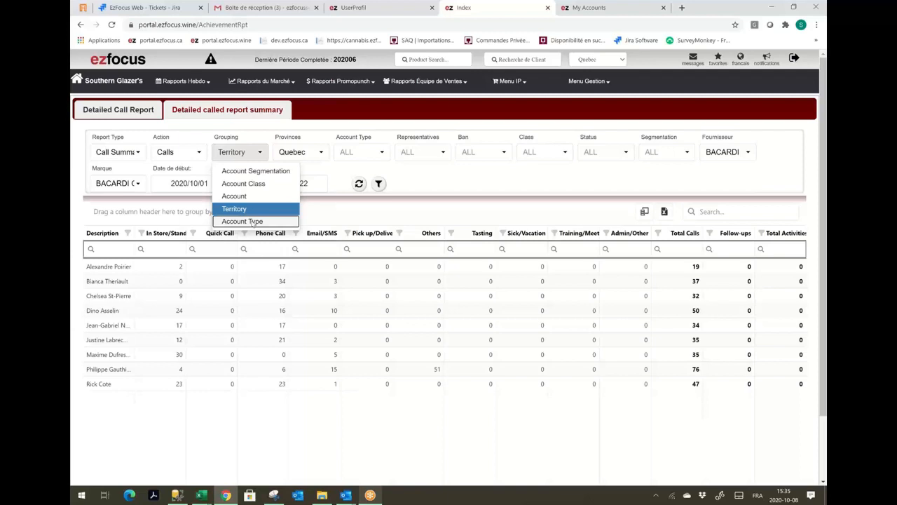
click(246, 221)
click(359, 183)
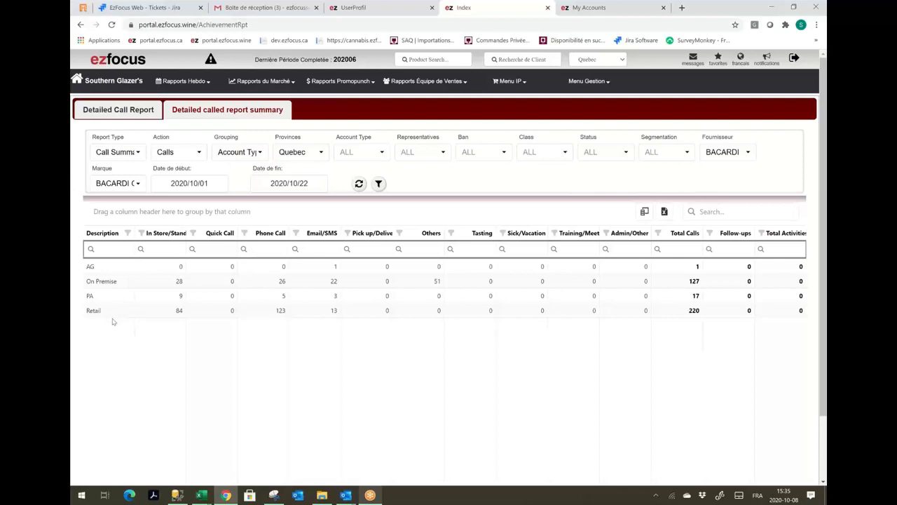
scroll(151, 324, down, 1)
scroll(151, 331, up, 1)
click(241, 152)
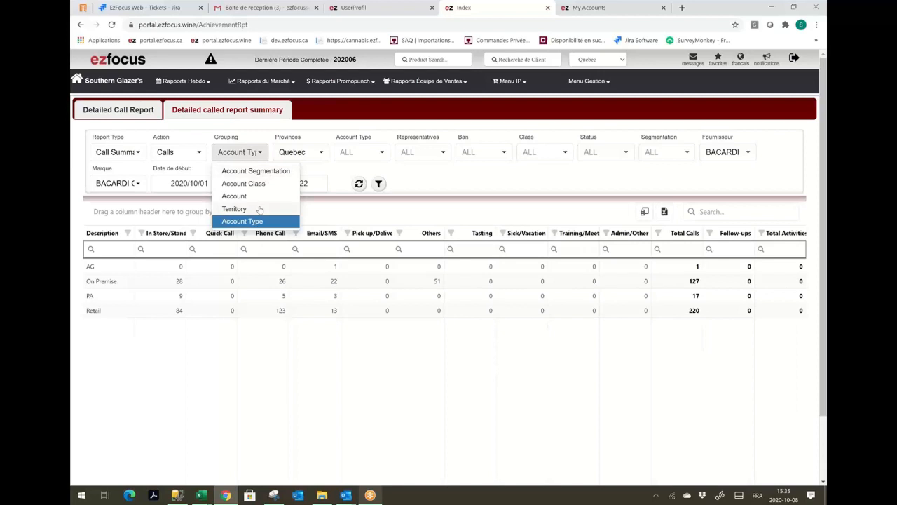
click(423, 181)
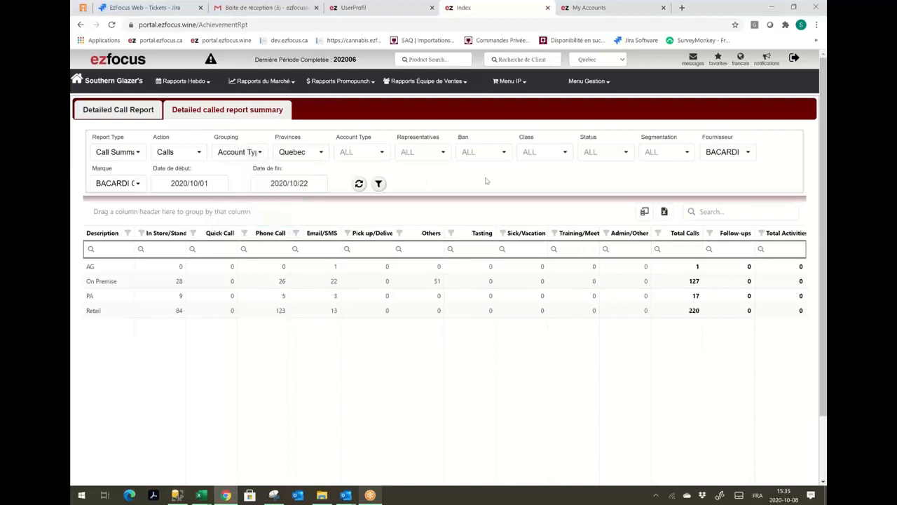